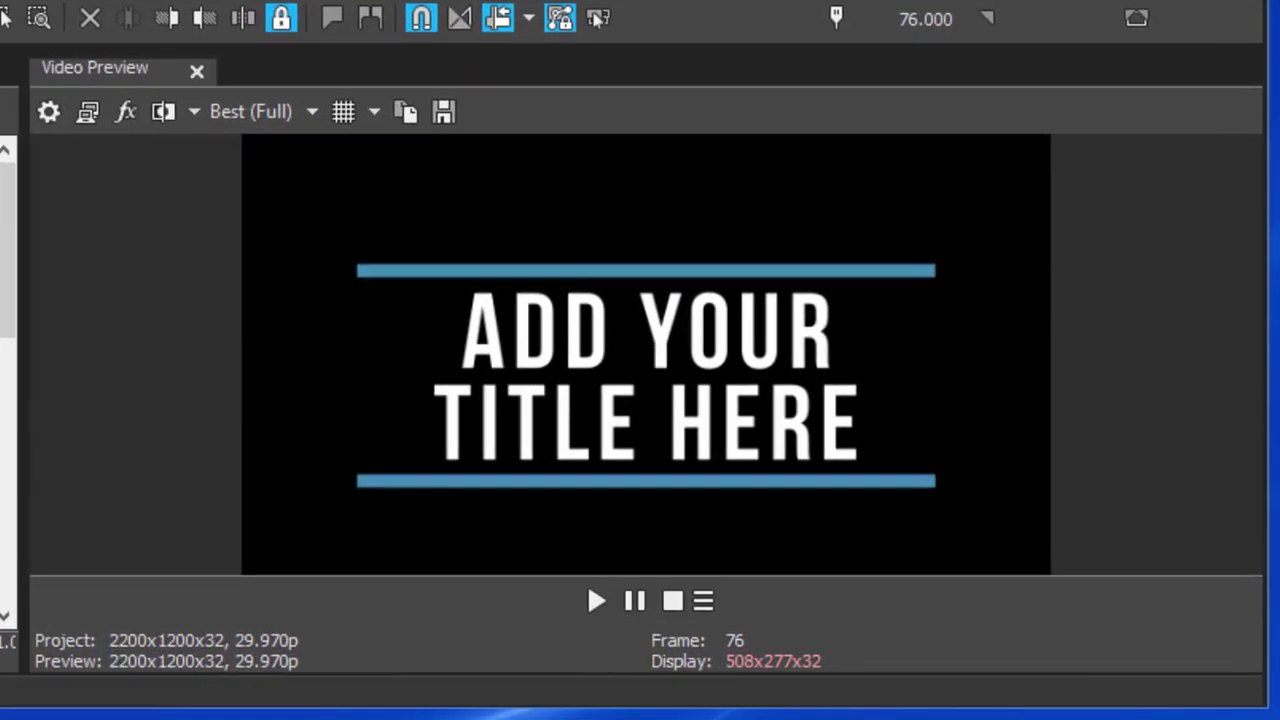
Preview the ADD YOUR TITLE HERE title template animation, then stop playback.
left_click(594, 598)
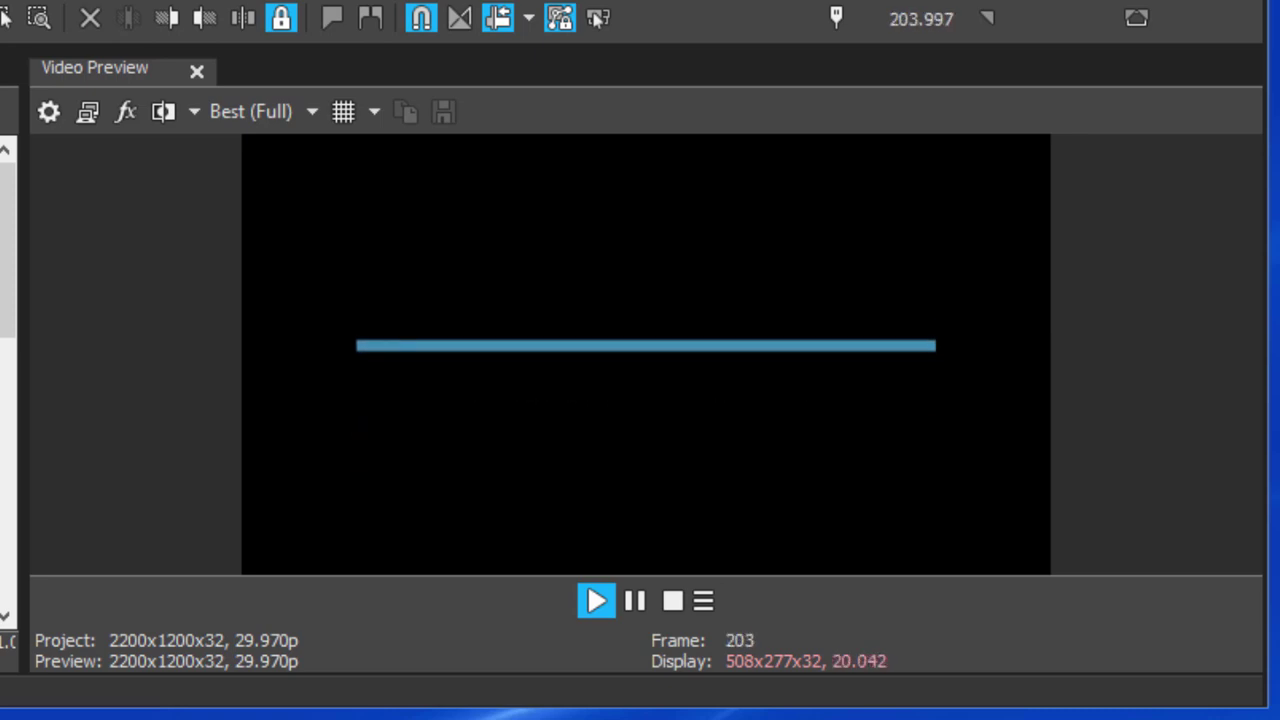
left_click(9, 163)
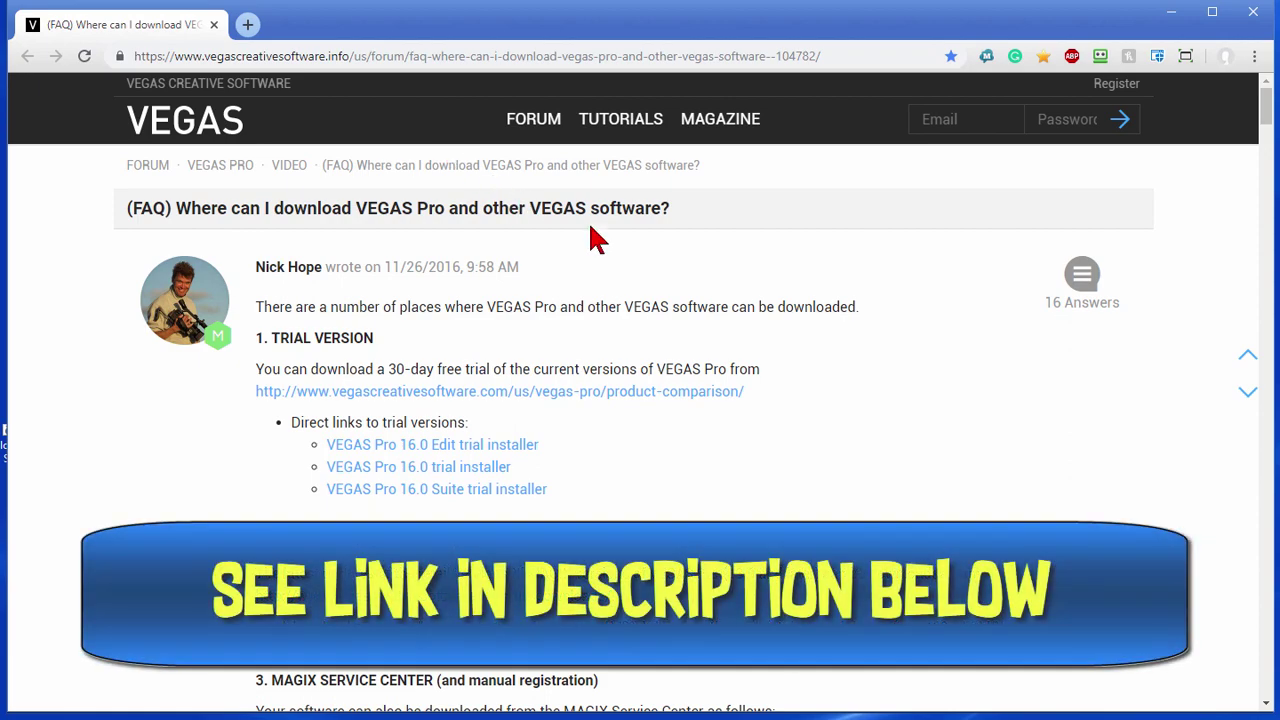
Find 'jumpstart' on the FAQ page and follow the Jumpstart Templates (Vol. 1) download link.
key("ctrl+f")
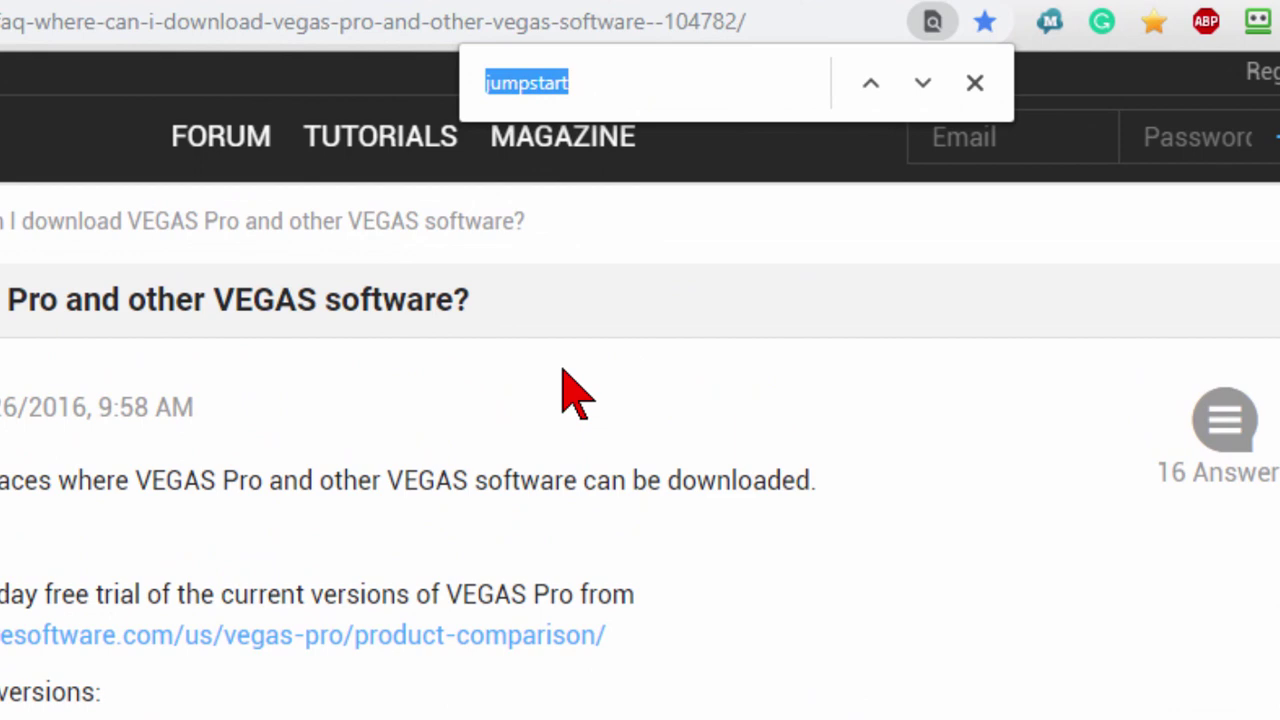
left_click(918, 87)
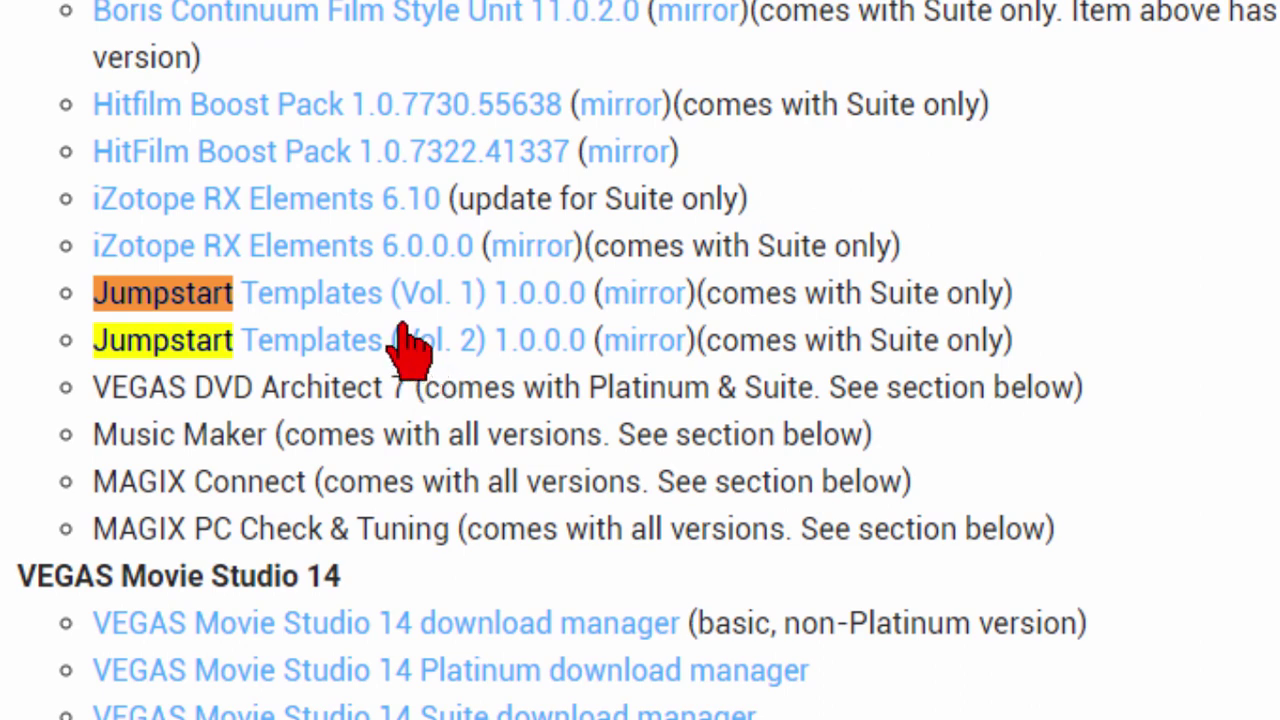
left_click(350, 306)
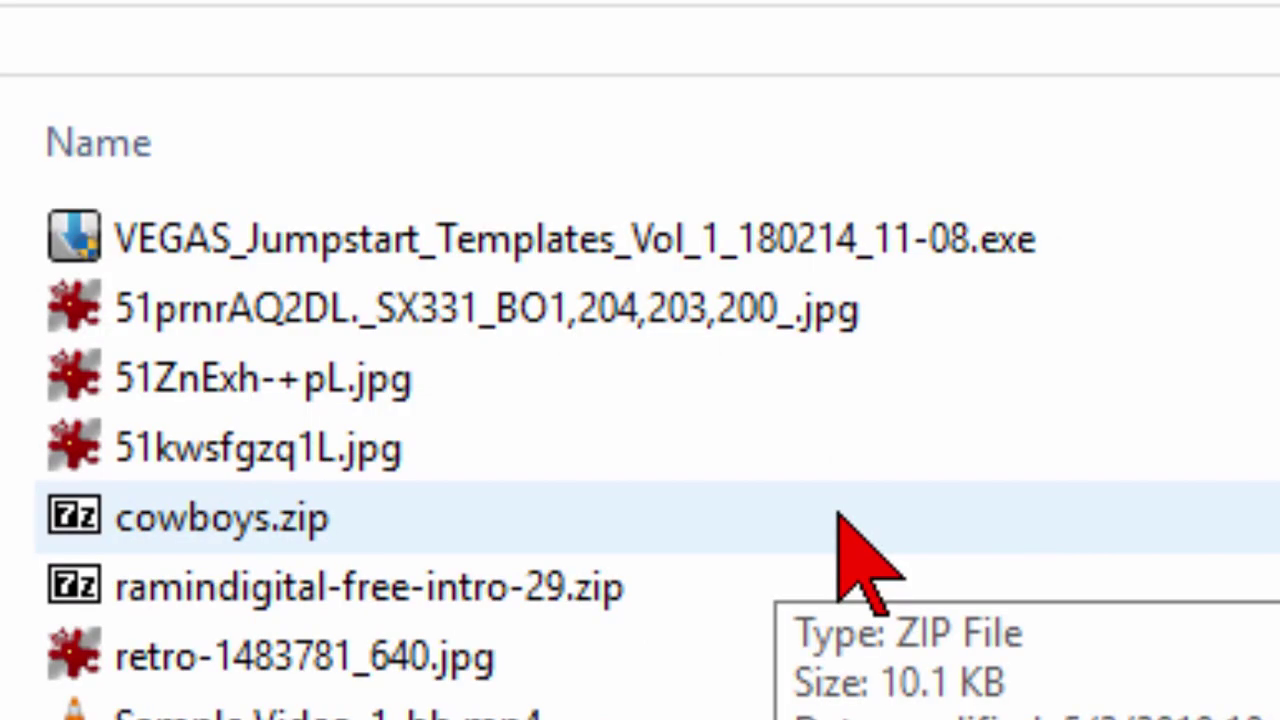
Run VEGAS_Jumpstart_Templates_Vol_1_180214_11-08.exe in English and acknowledge the extraction complete message.
left_click(888, 240)
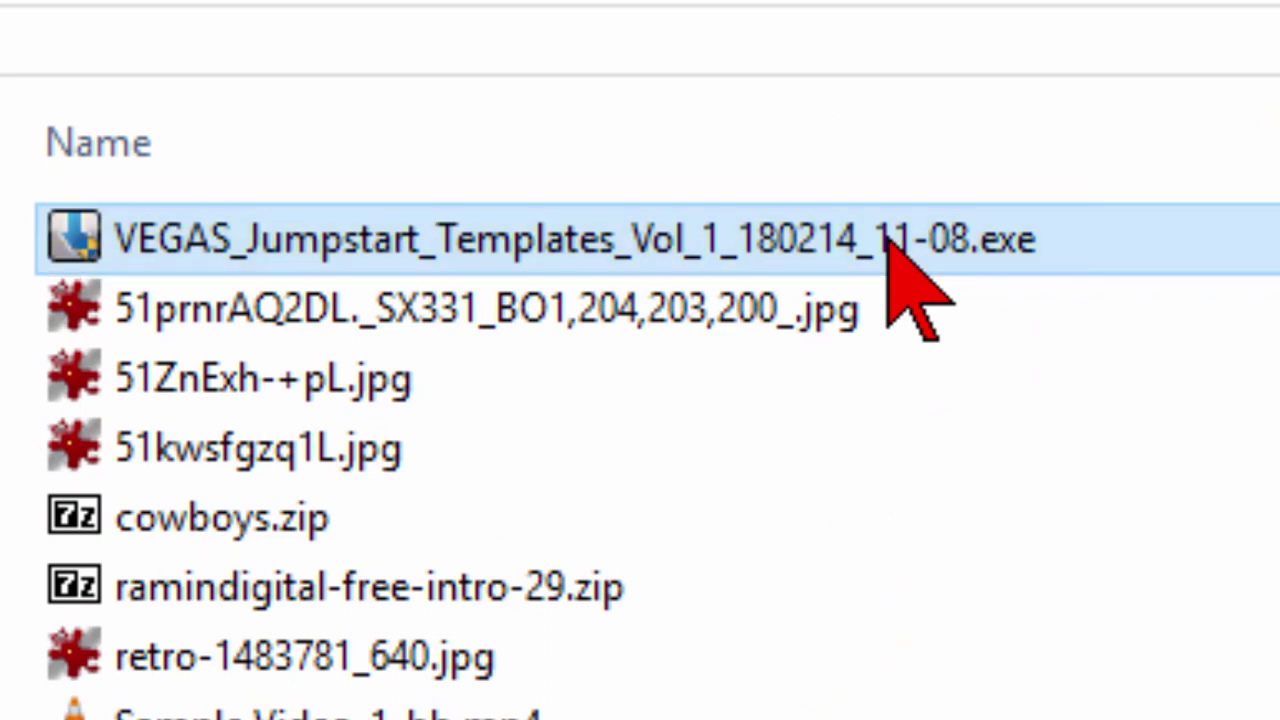
double_click(888, 240)
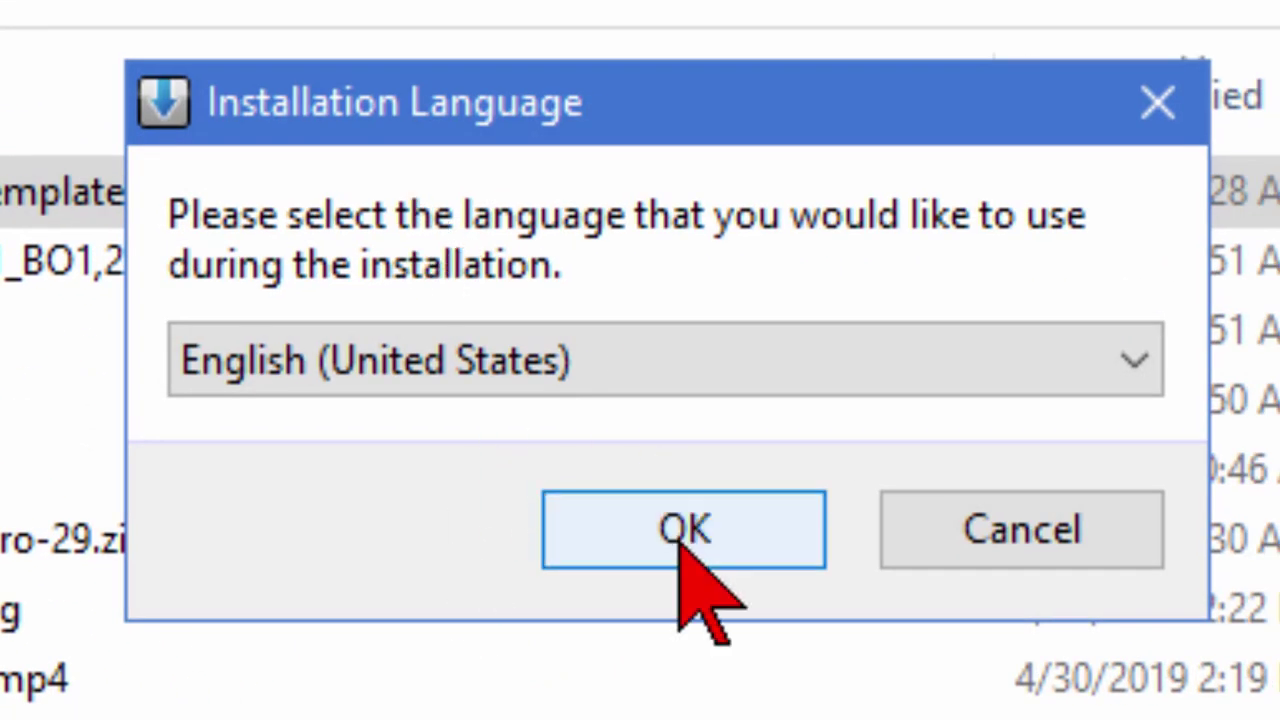
left_click(683, 523)
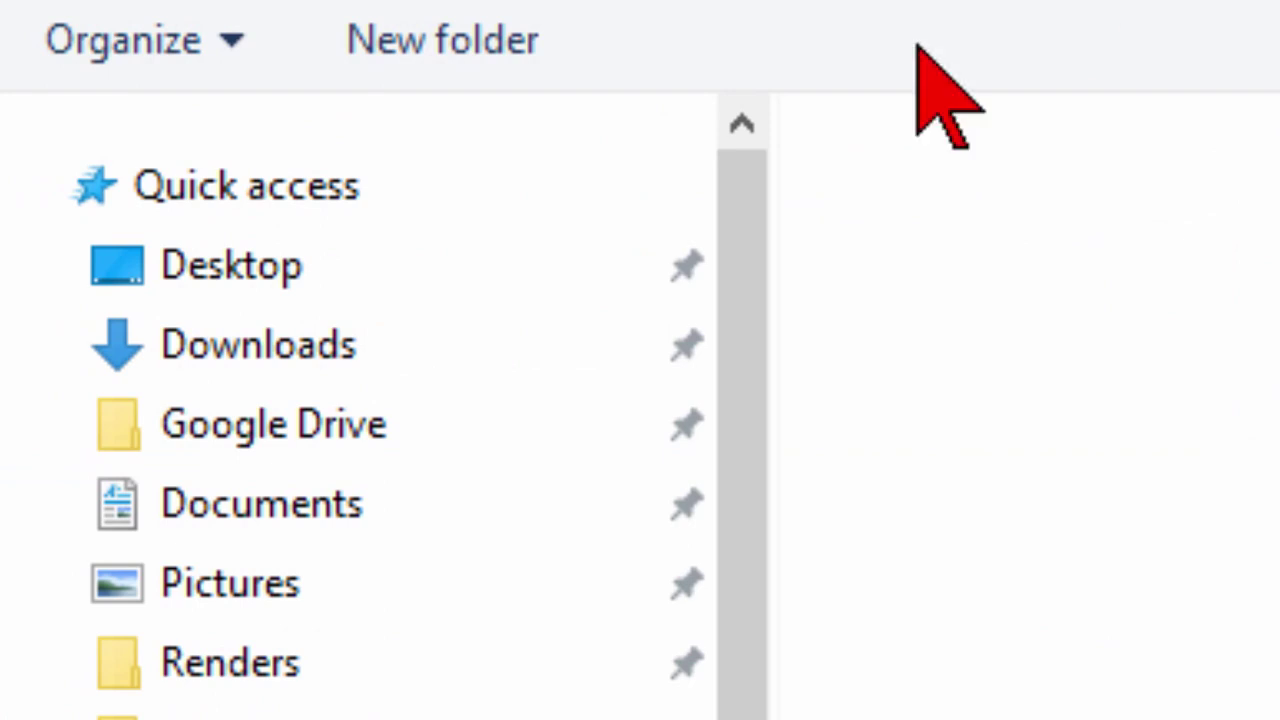
left_click_drag(745, 400, 745, 719)
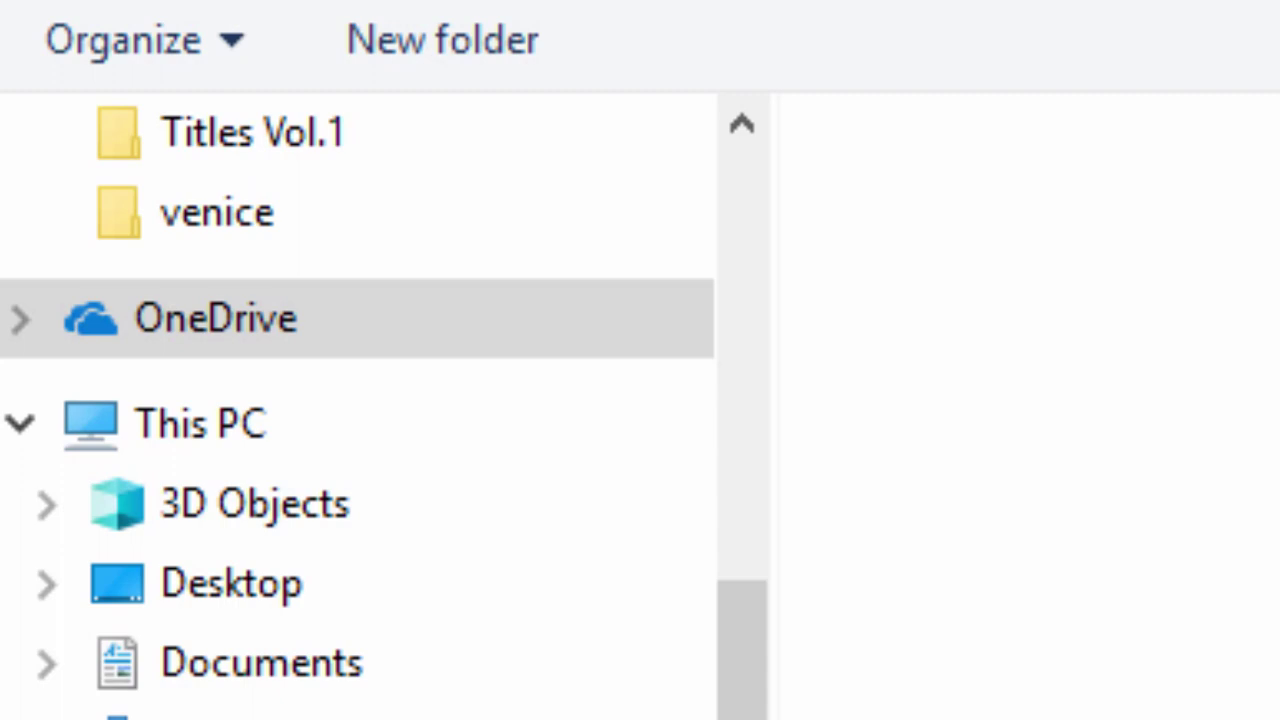
scroll(1050, 430, "down", 6)
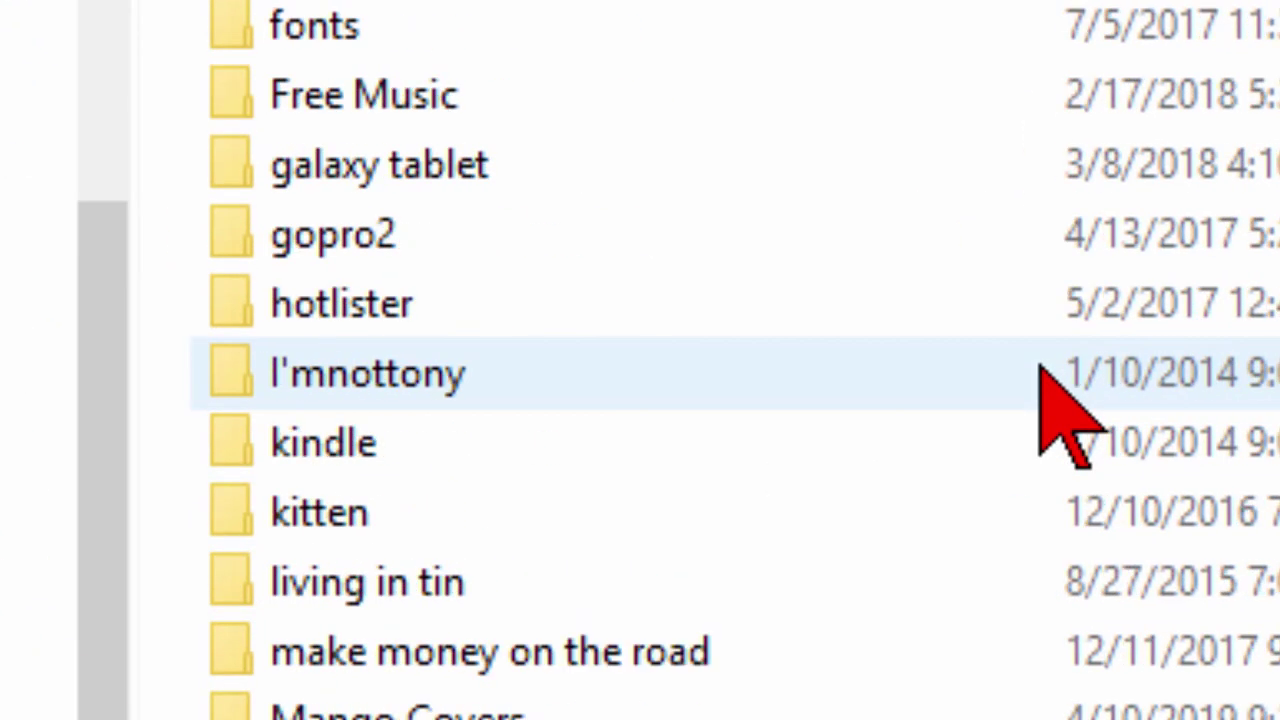
scroll(1040, 367, "down", 7)
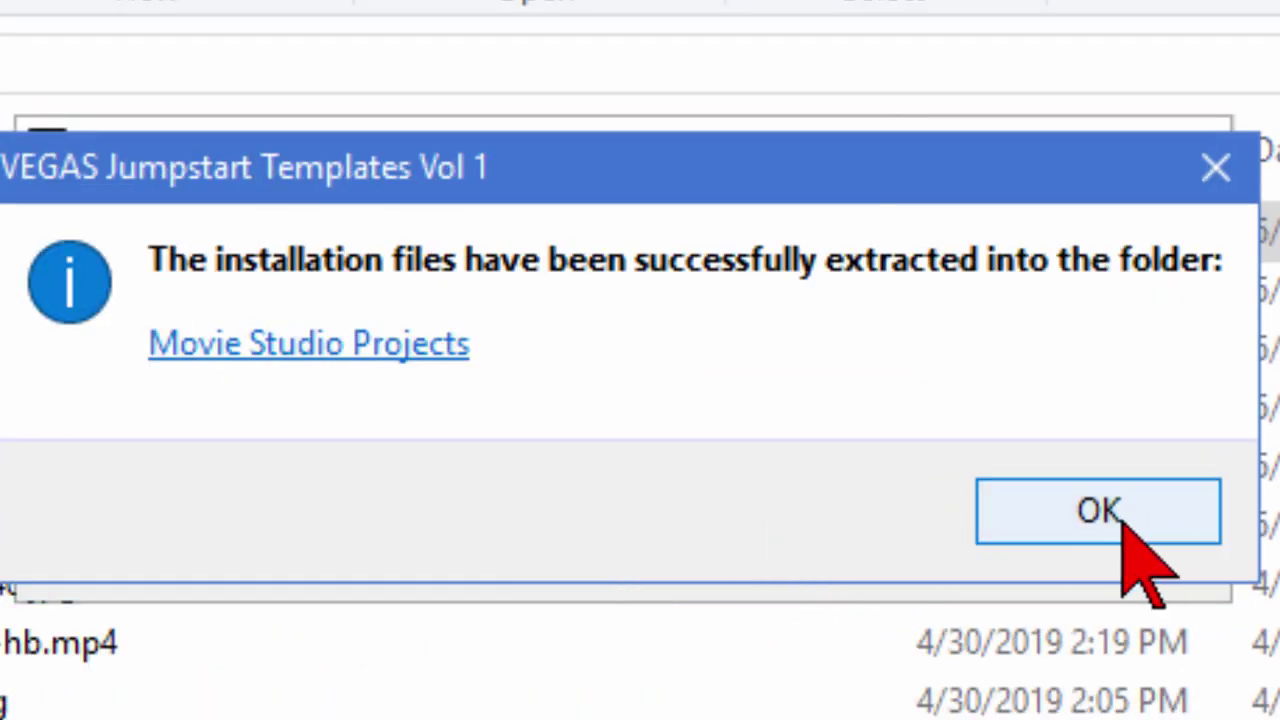
left_click(1100, 512)
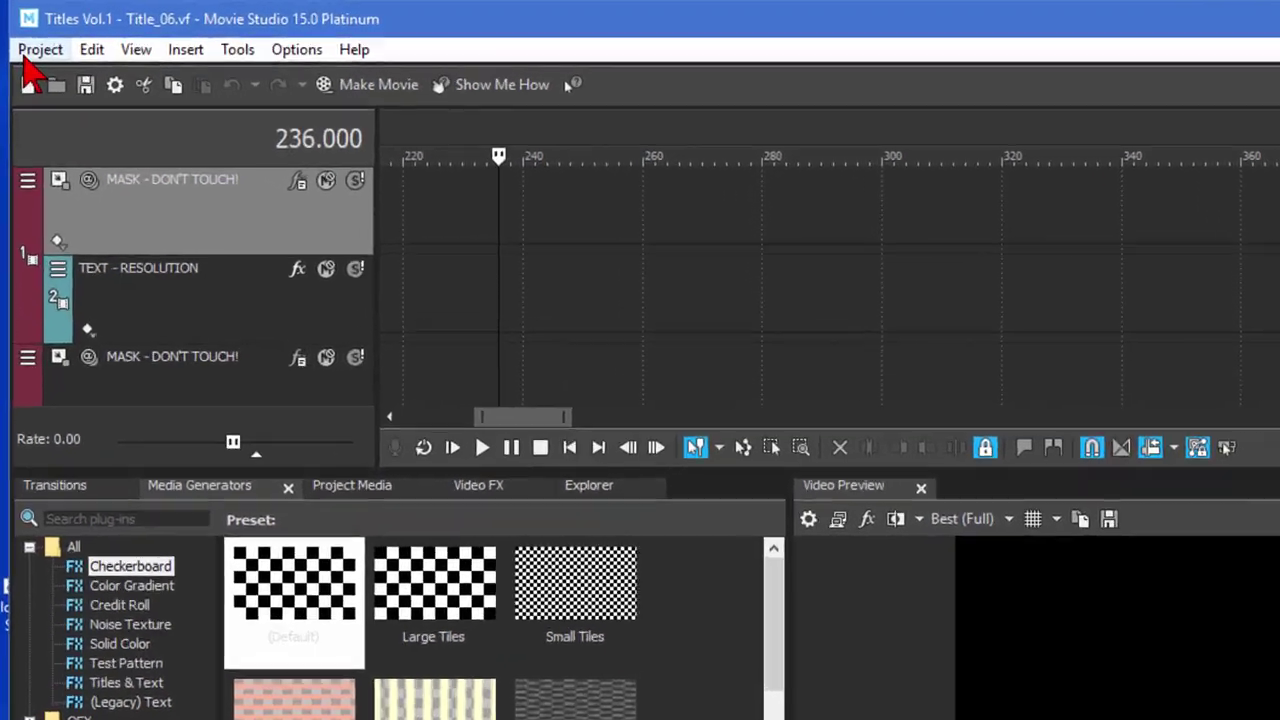
In the Open dialog, navigate into VEGAS Jumpstart Templates Vol 1, then the Three Titles folder.
left_click(40, 49)
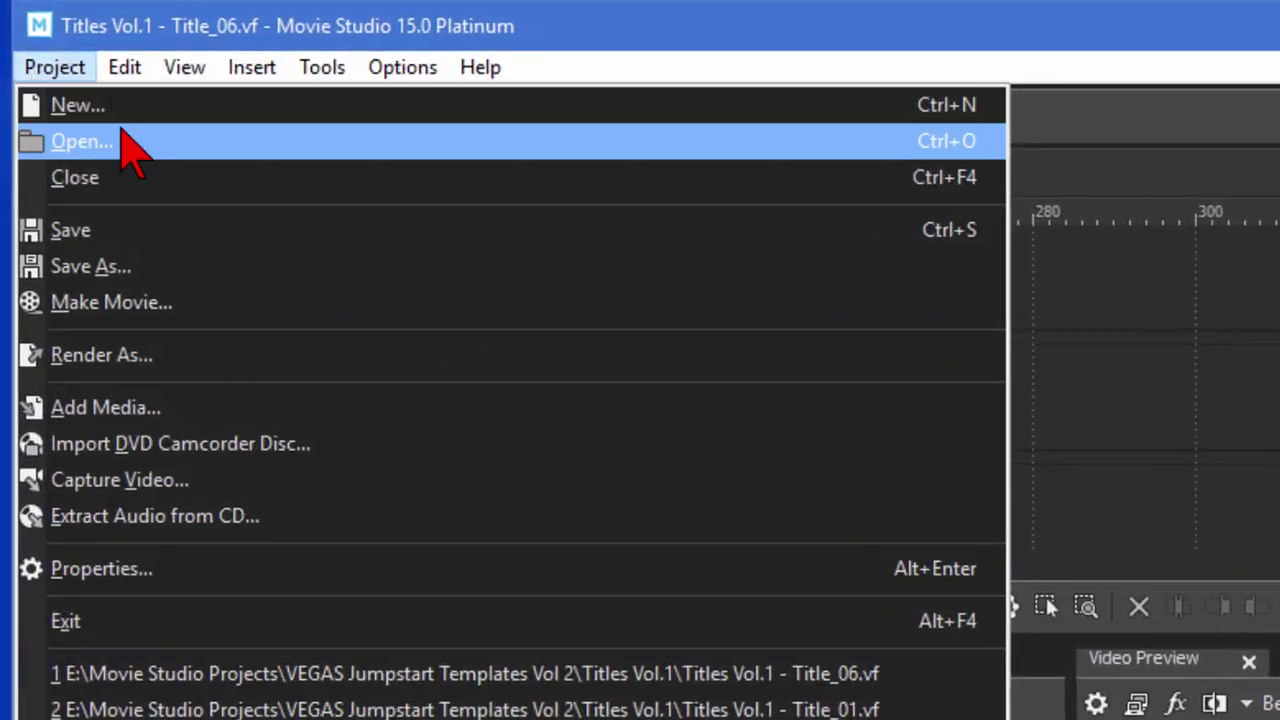
left_click(125, 140)
left_click(457, 160)
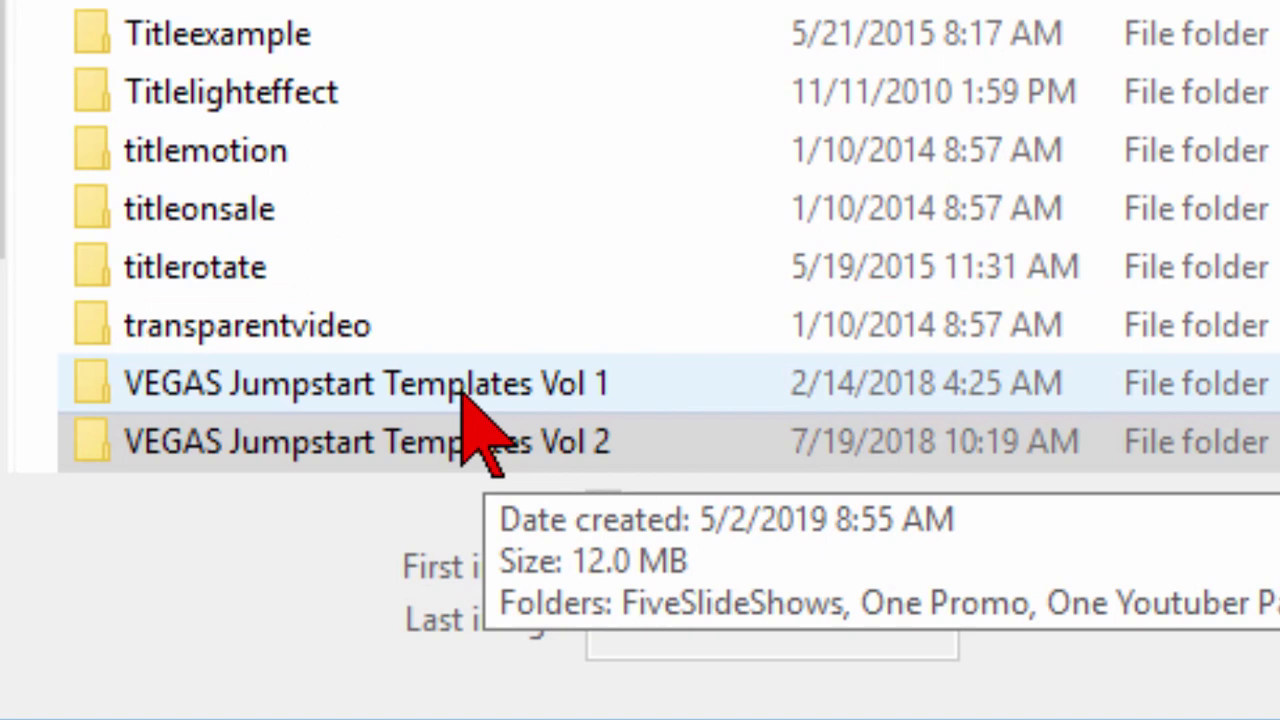
double_click(462, 389)
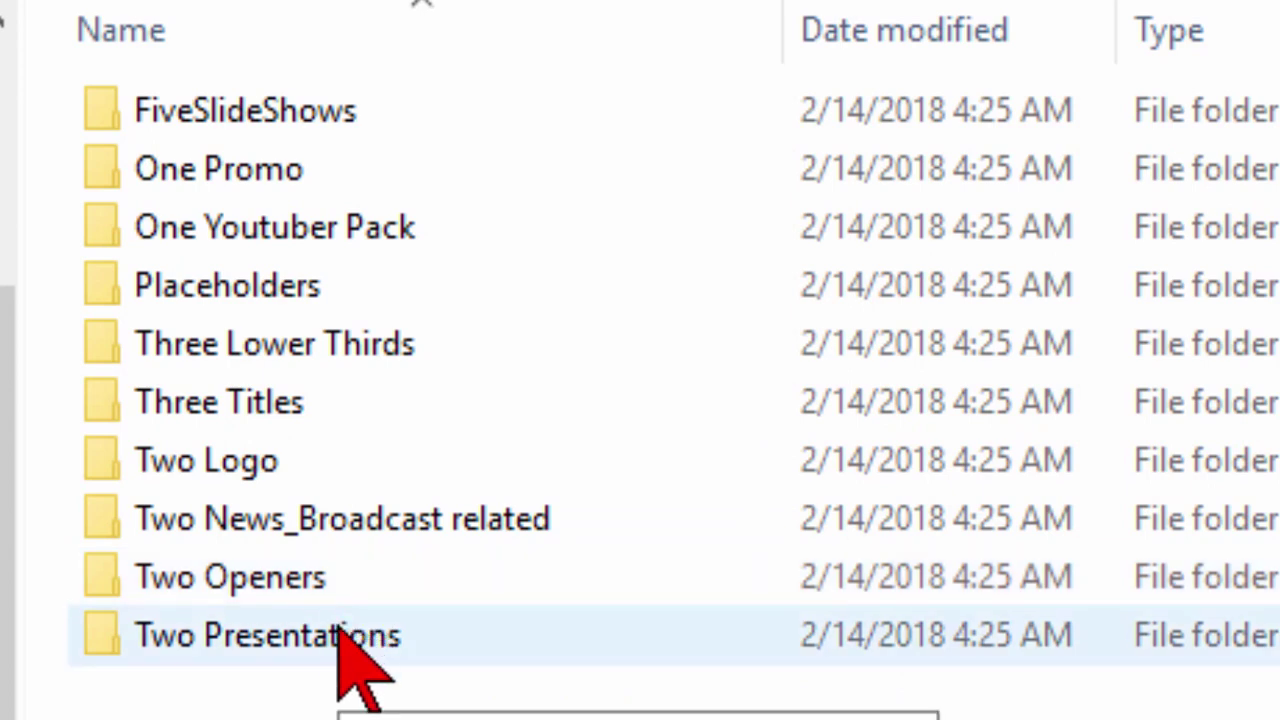
double_click(278, 425)
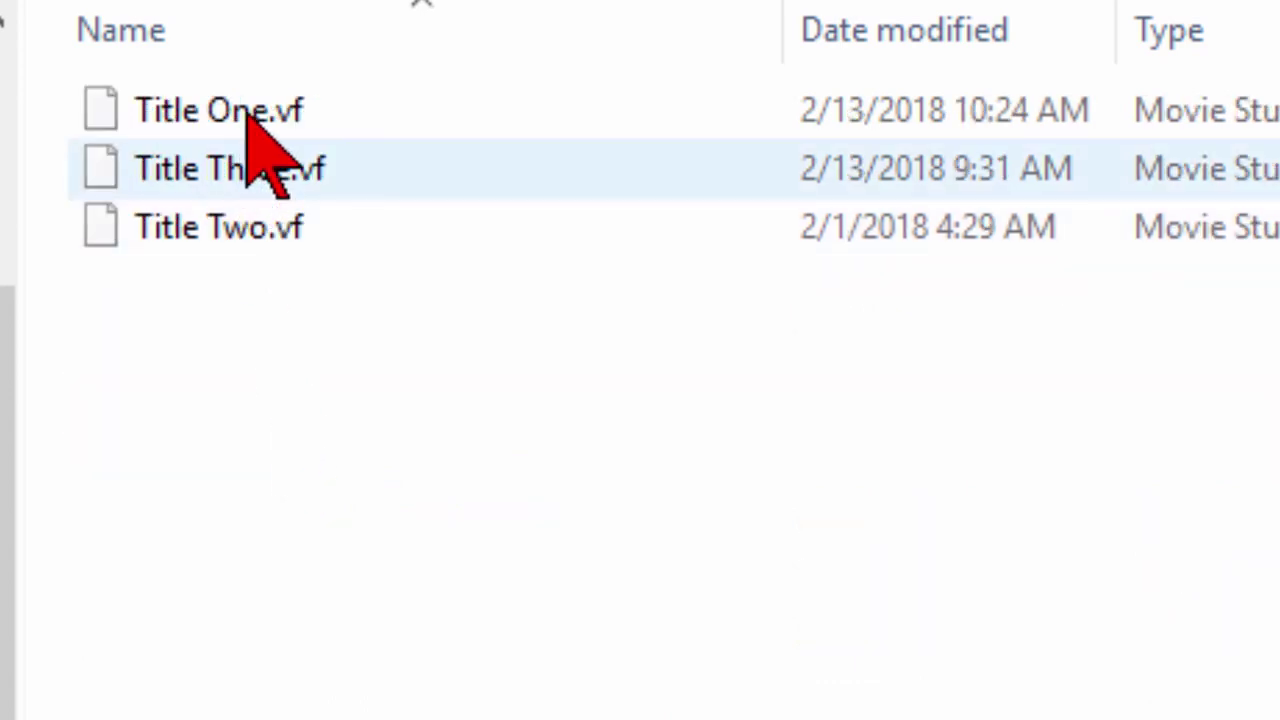
Open Title One.vf, then play and pause its MOVIE STUDIO title animation.
left_click(246, 112)
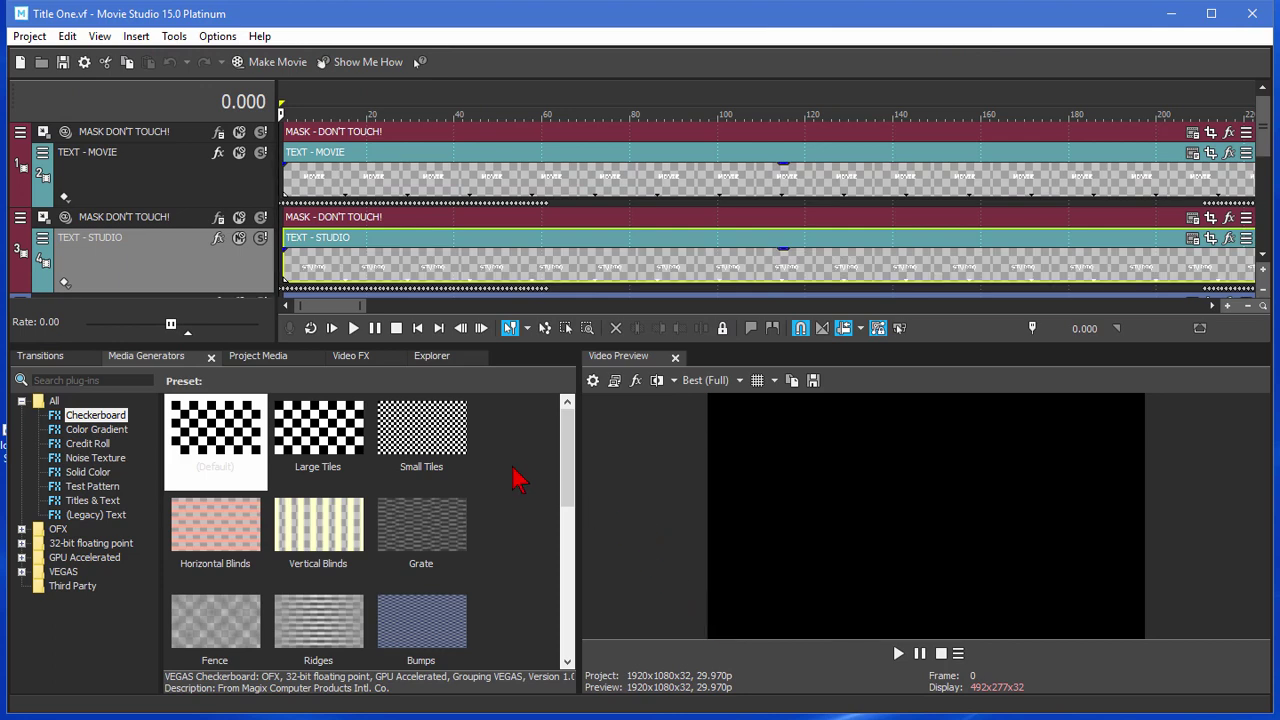
left_click(353, 328)
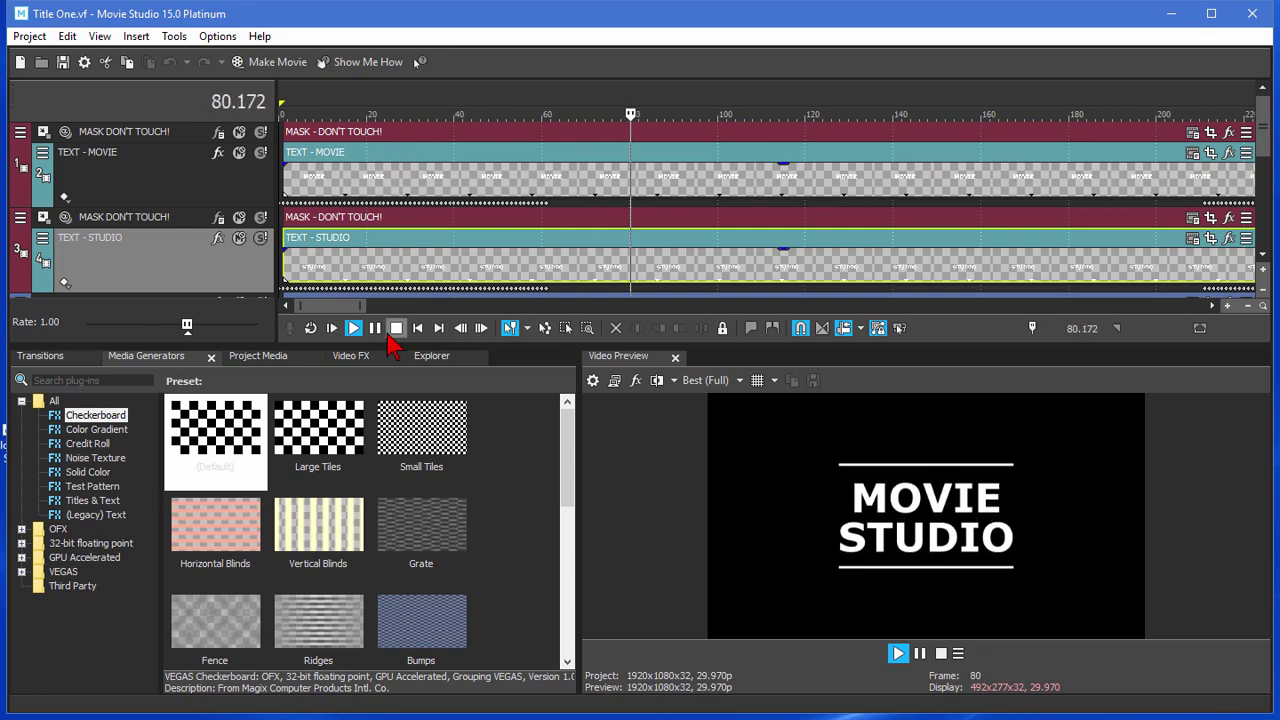
left_click(375, 328)
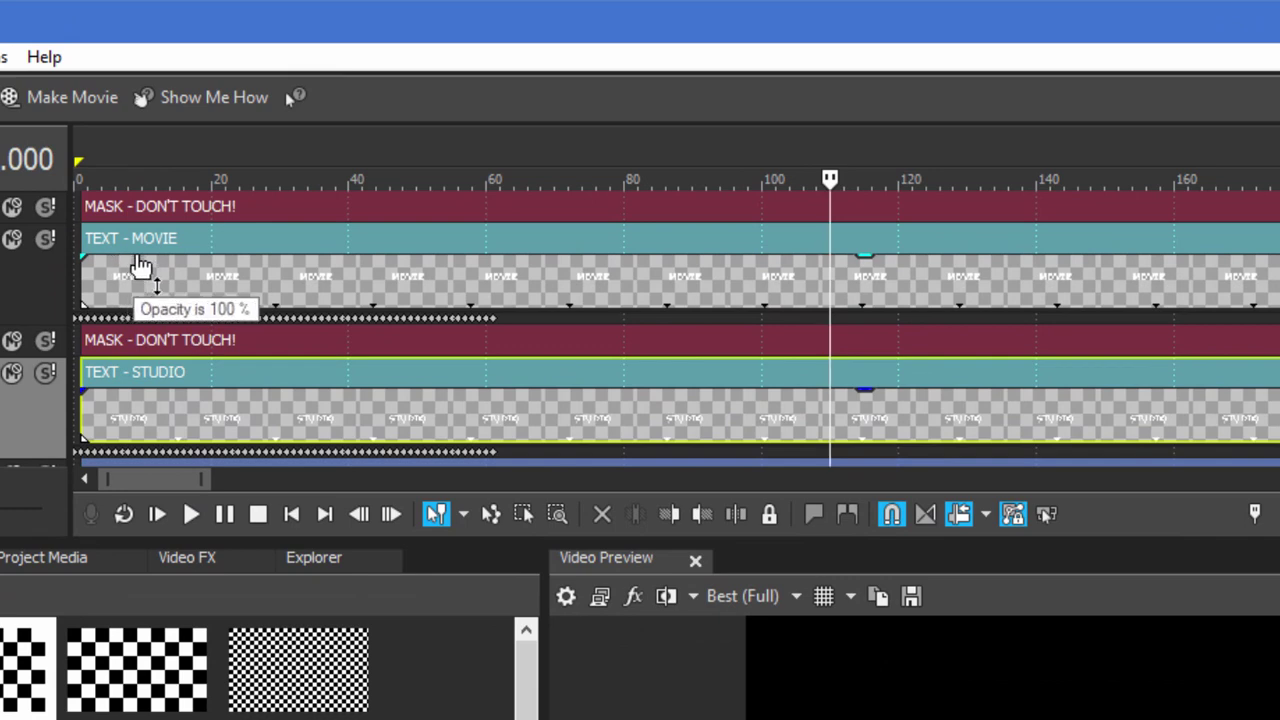
Replace the word MOVIE in the TEXT - MOVIE title with the person's first name.
right_click(198, 243)
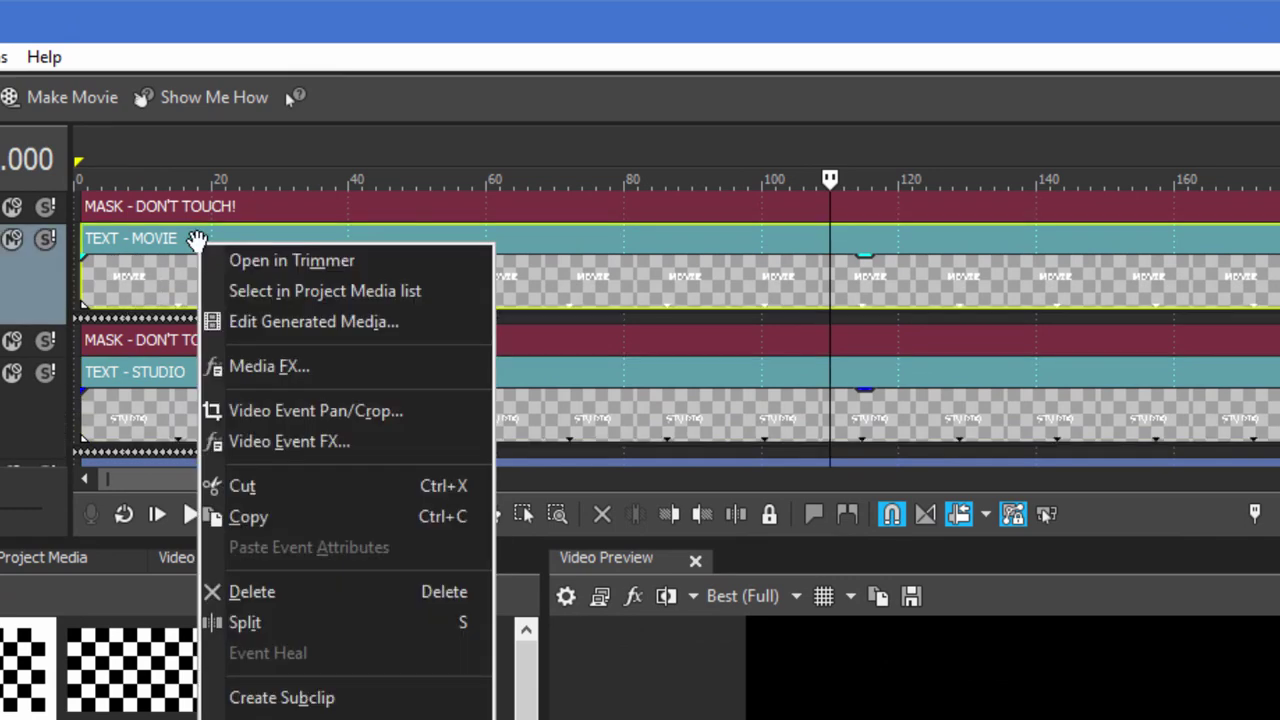
left_click(283, 330)
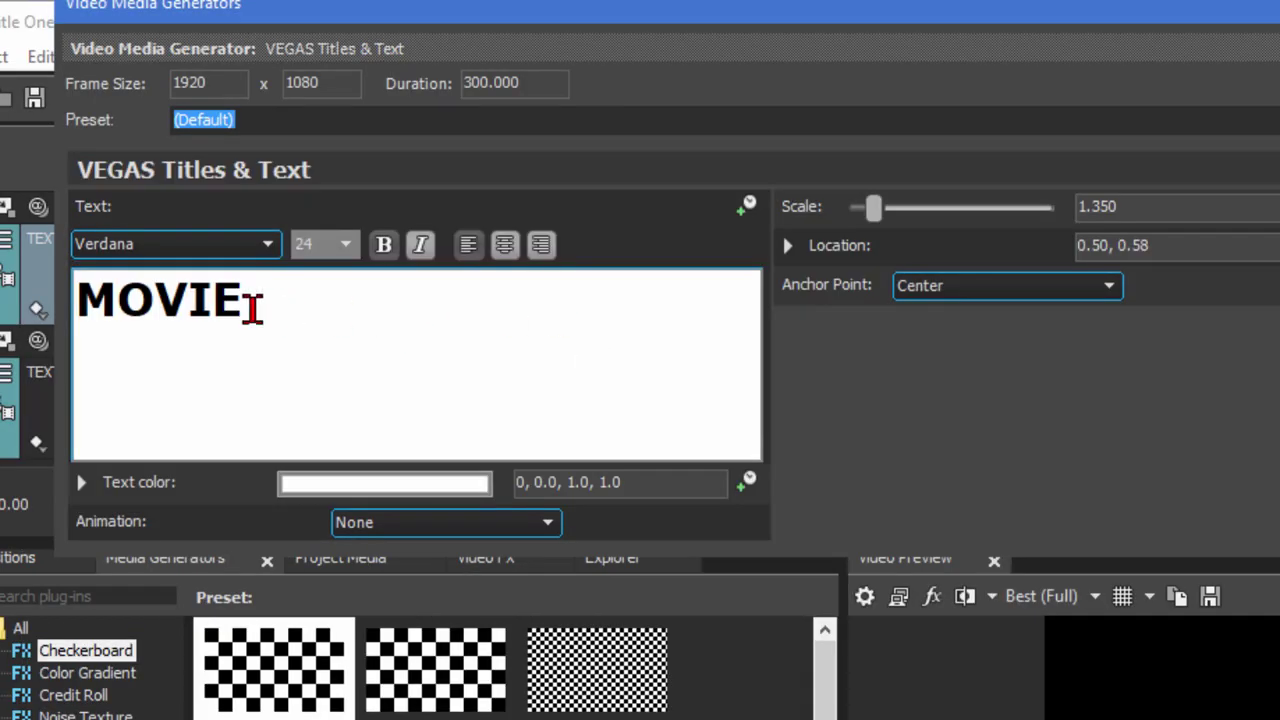
left_click_drag(252, 309, 62, 301)
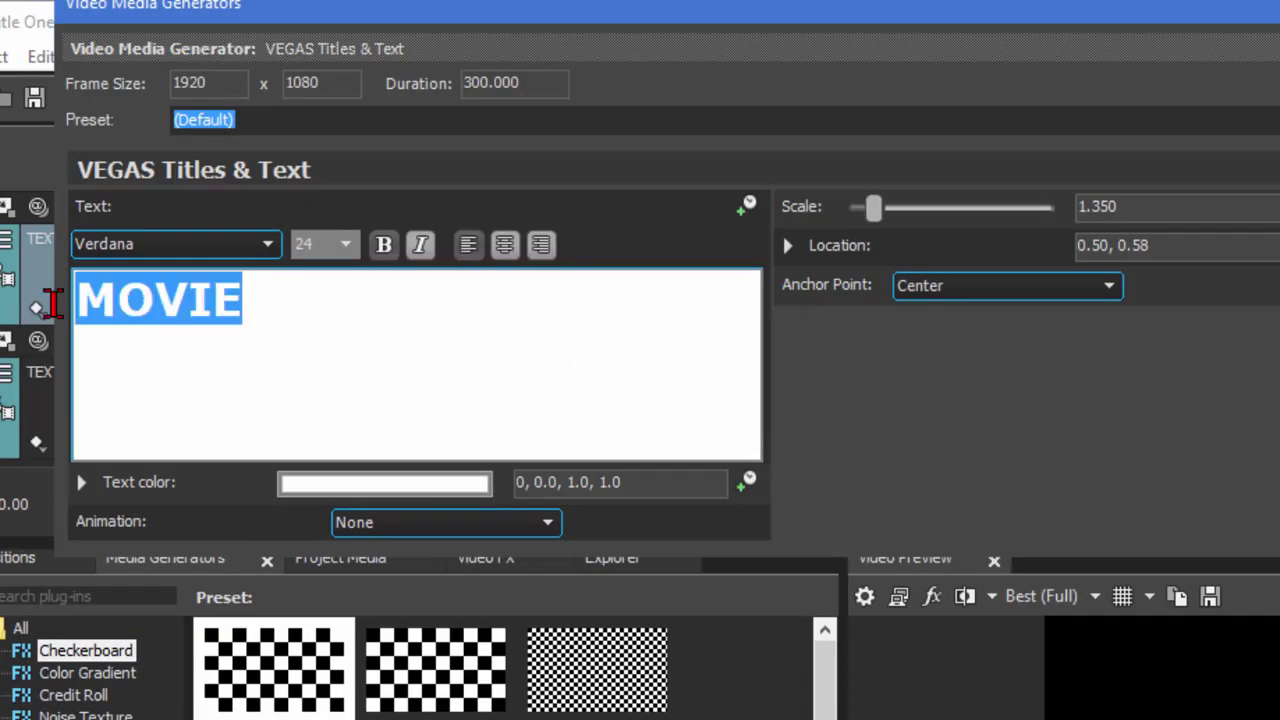
left_click(636, 367)
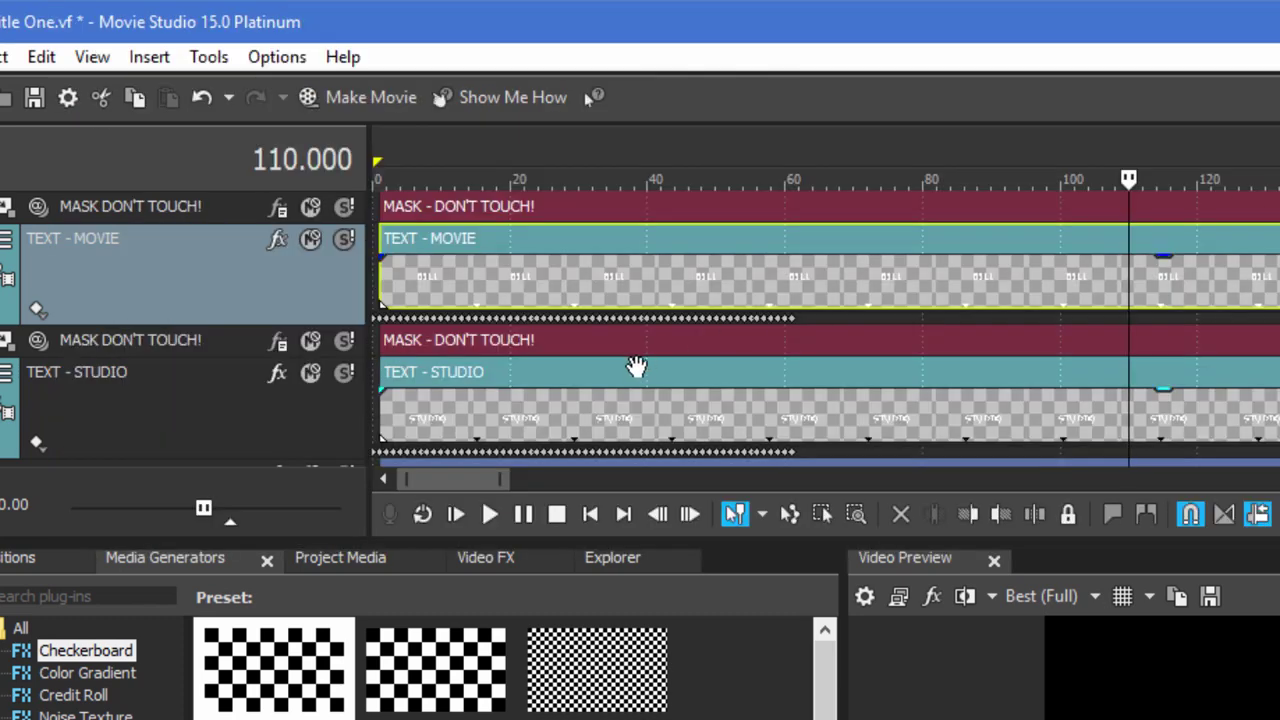
Replace STUDIO in the TEXT - STUDIO title with the last name and preview the result.
left_click(517, 374)
right_click(514, 374)
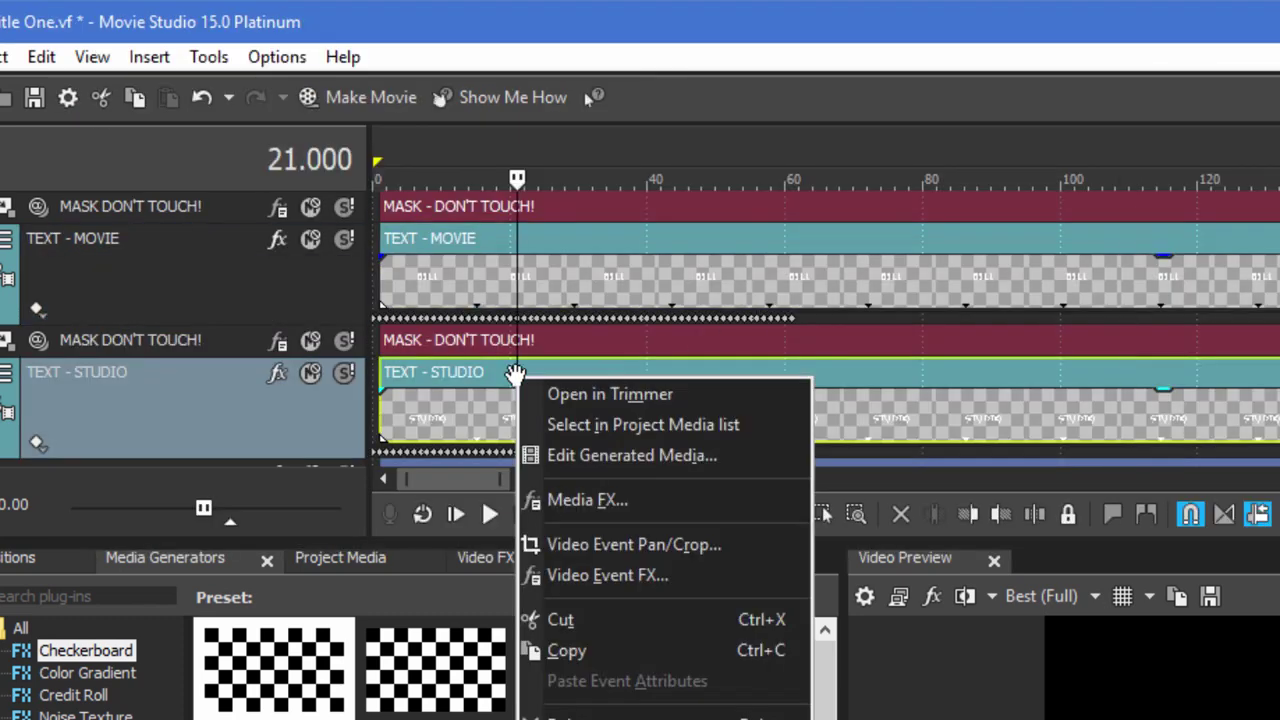
left_click(610, 456)
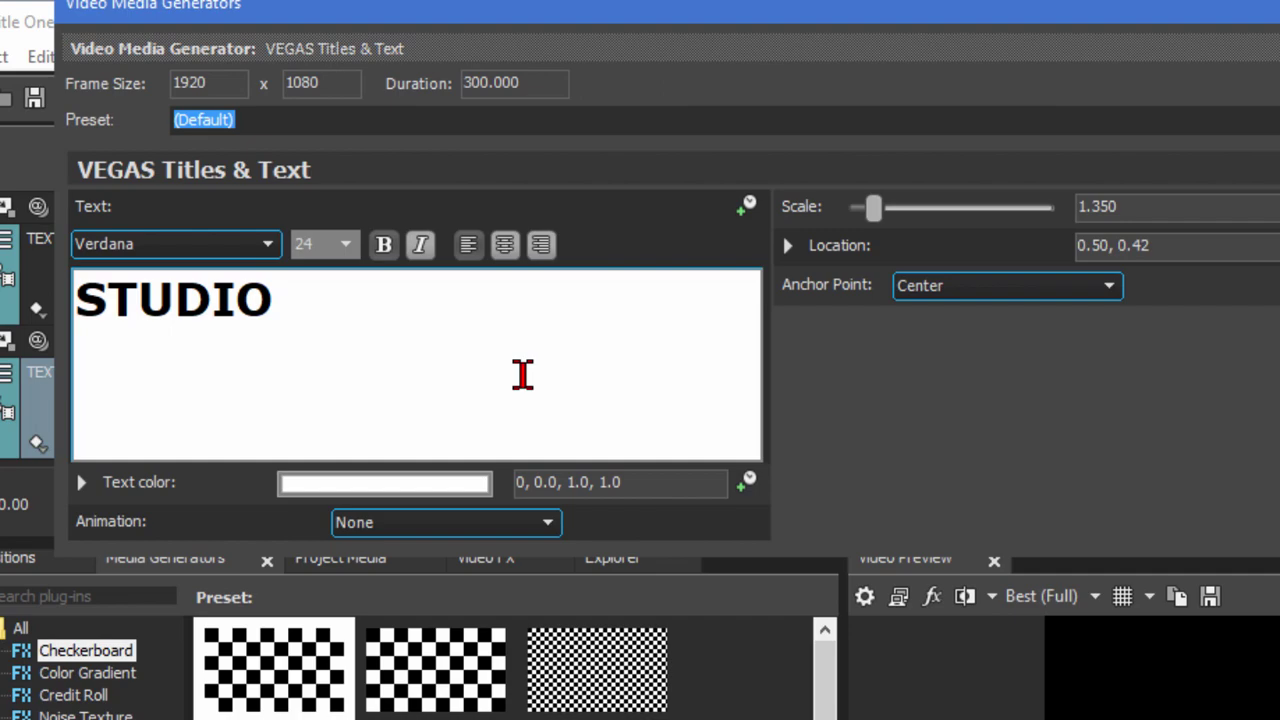
left_click(522, 374)
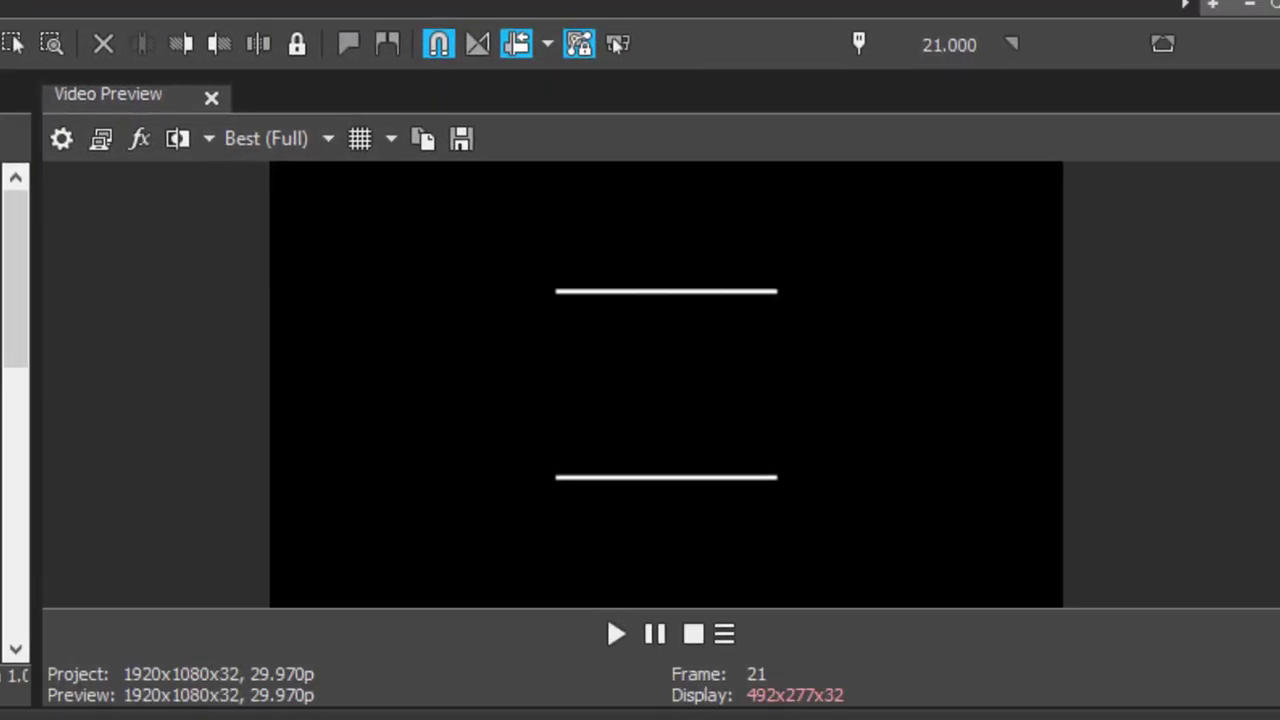
left_click(614, 632)
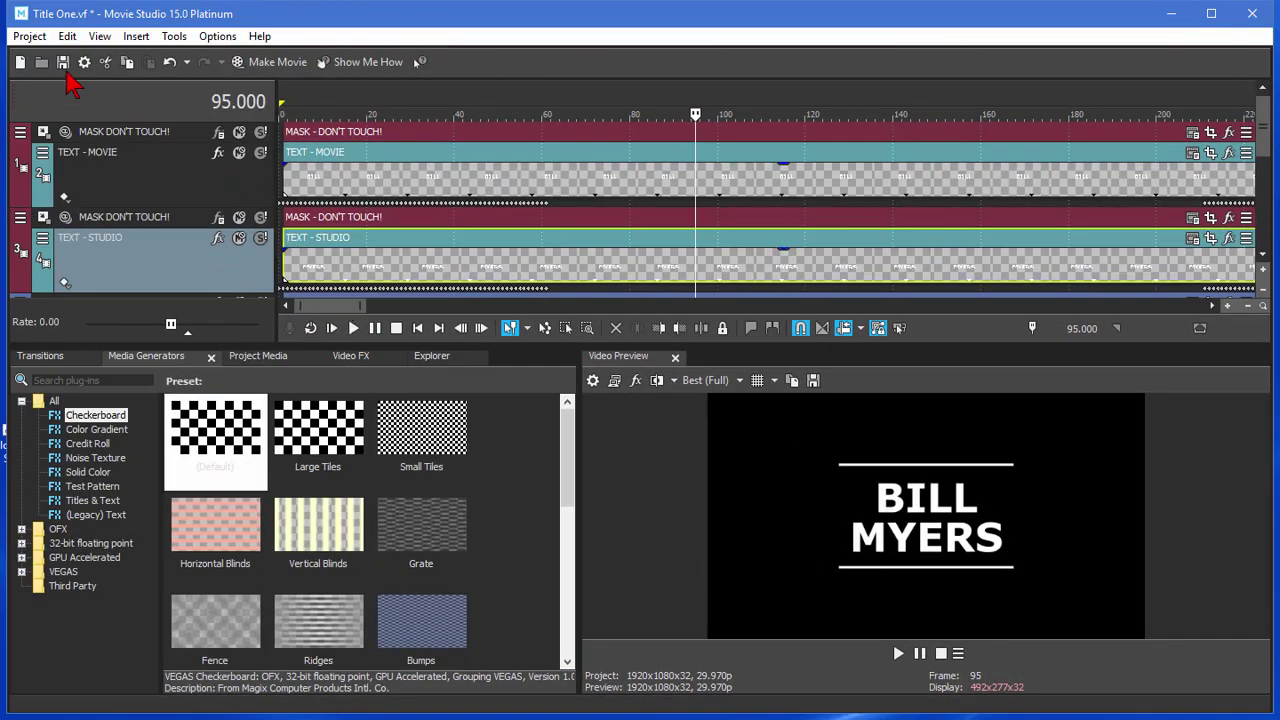
Open SimpleWeddingSlideShow.vf from the FiveSlideShows folder of Jumpstart Templates Vol 1.
left_click(29, 37)
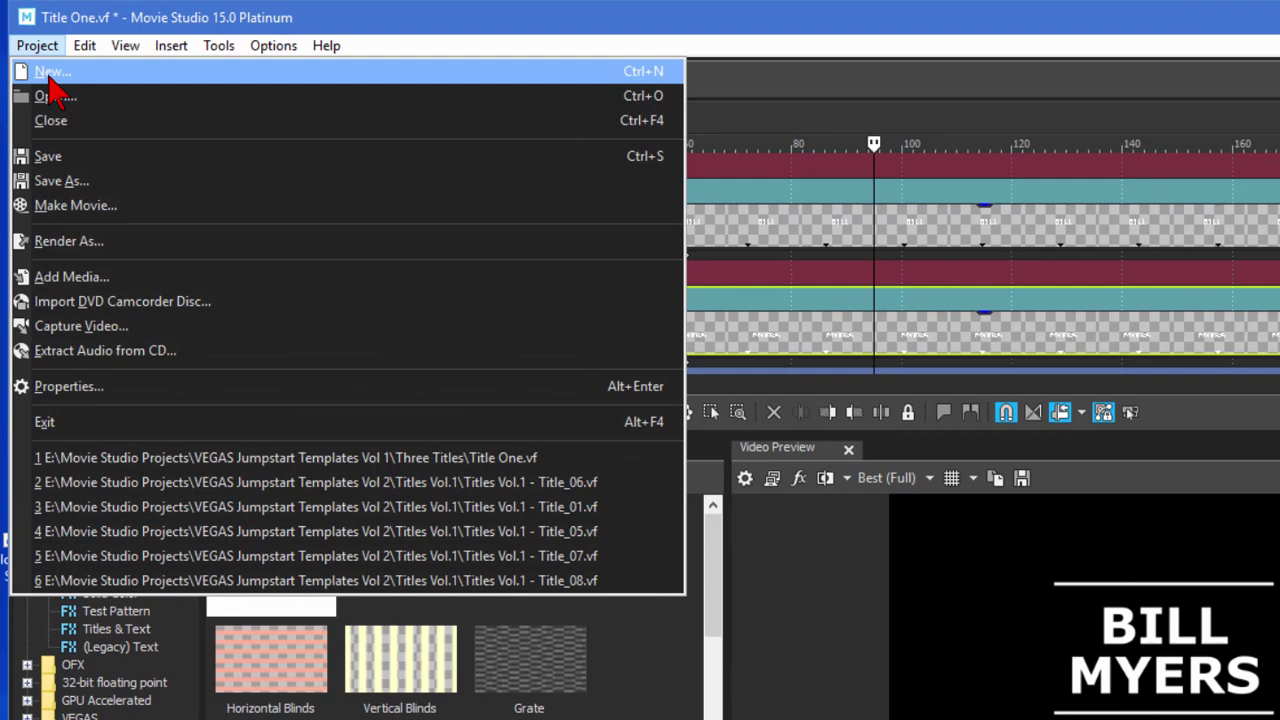
left_click(55, 77)
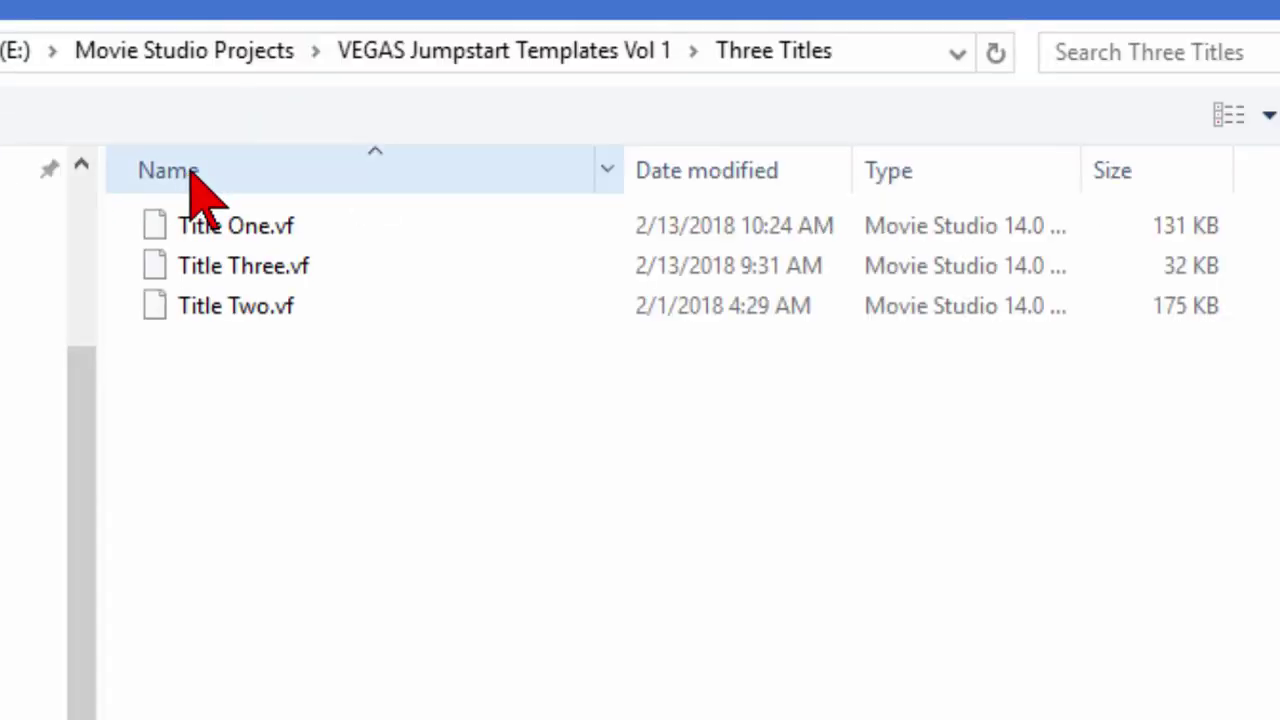
left_click(432, 52)
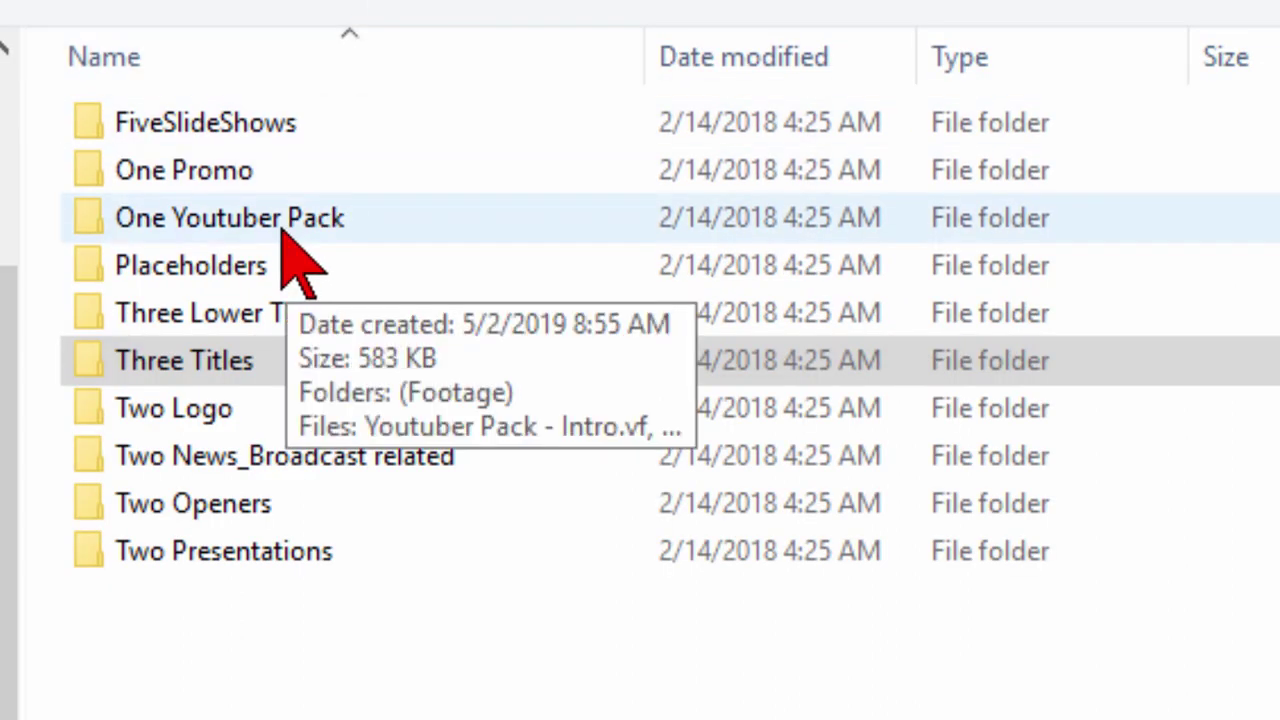
double_click(220, 124)
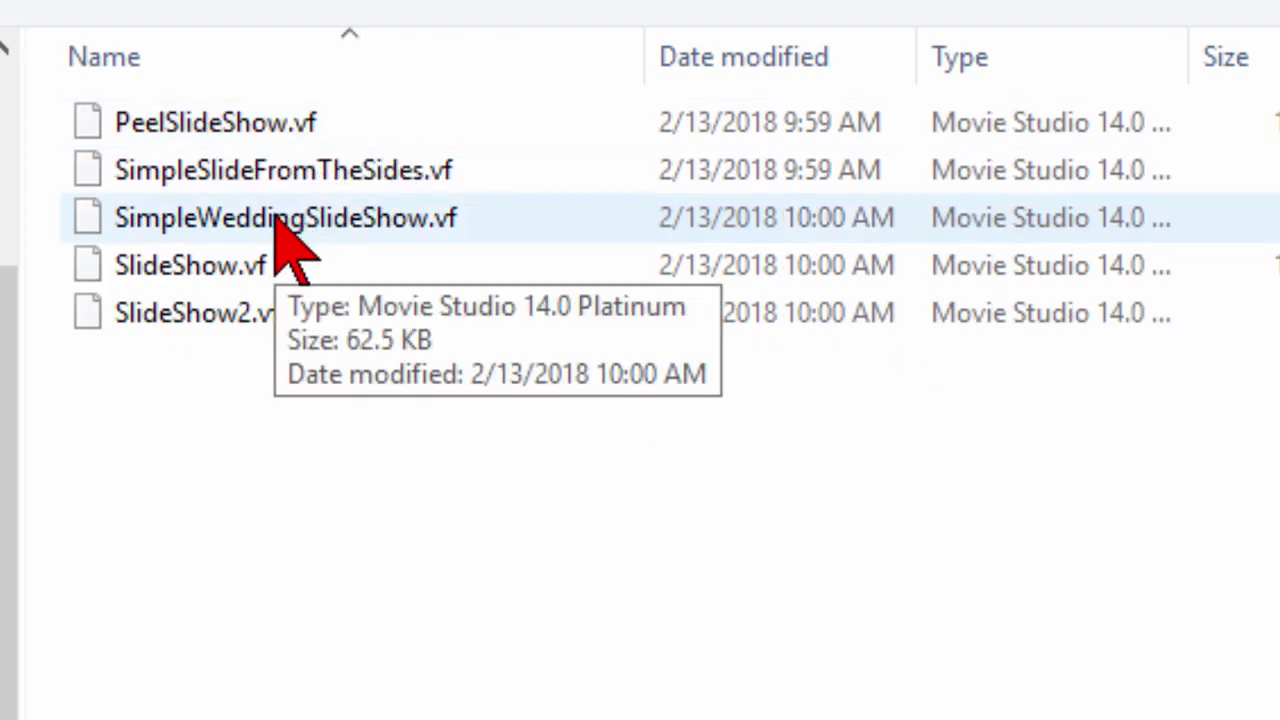
left_click(290, 220)
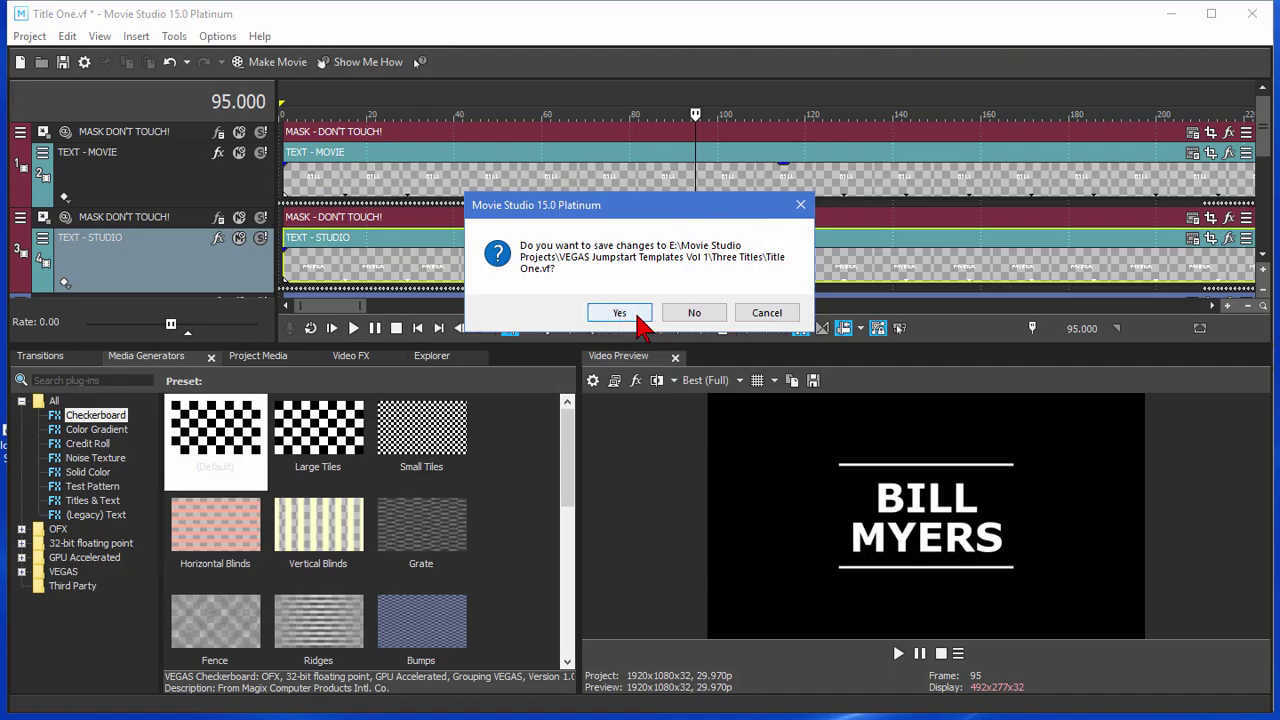
Answer Yes to saving Title One, play the wedding slideshow, and place the playhead on Placeholder_03.
left_click(620, 313)
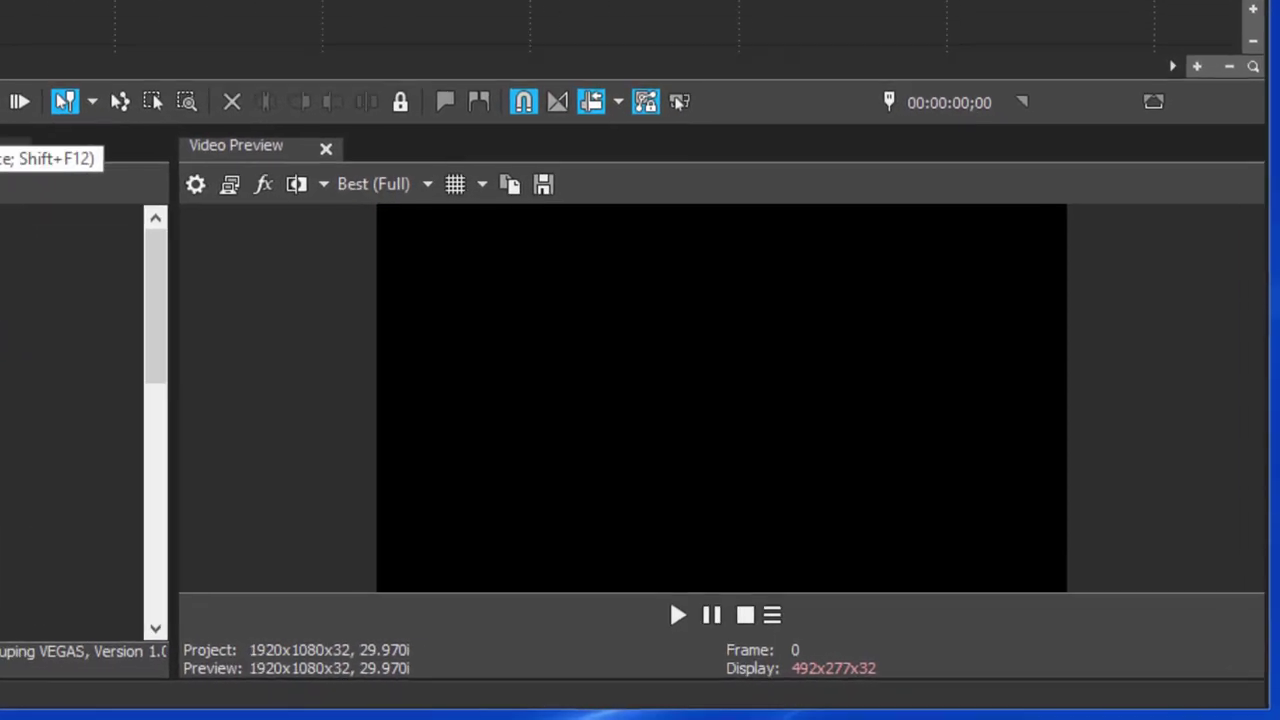
left_click(897, 653)
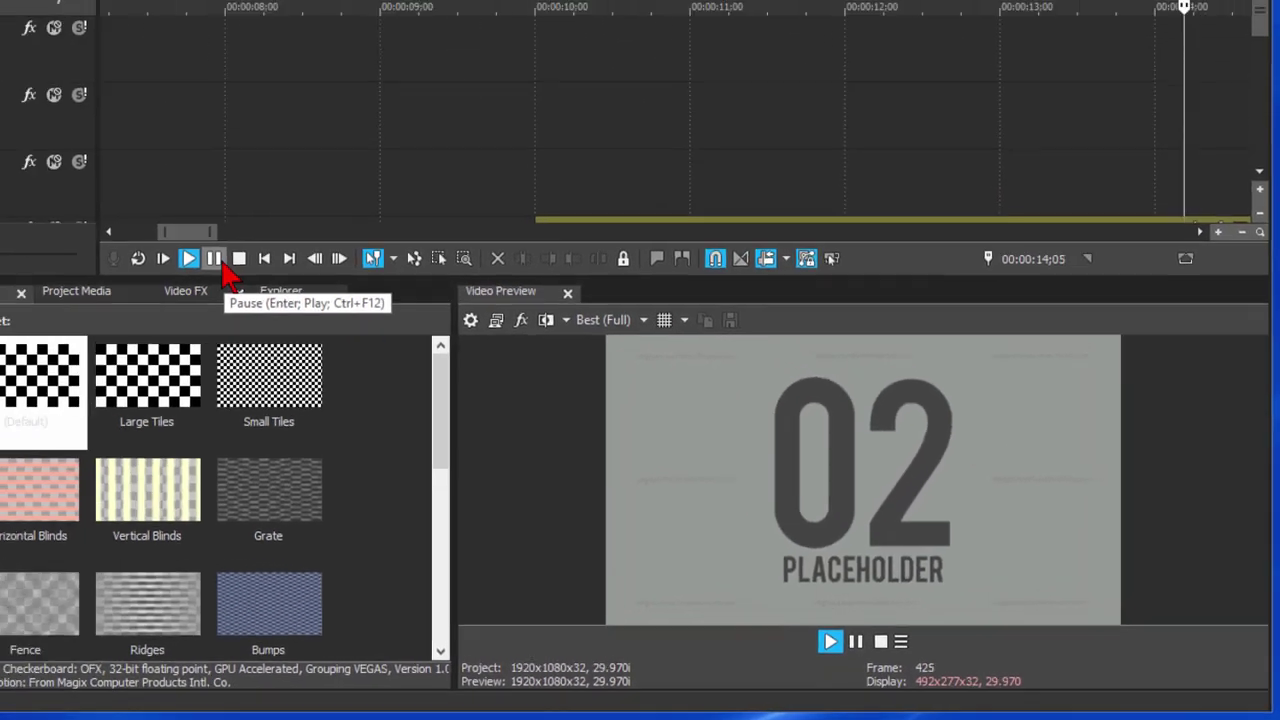
left_click(216, 260)
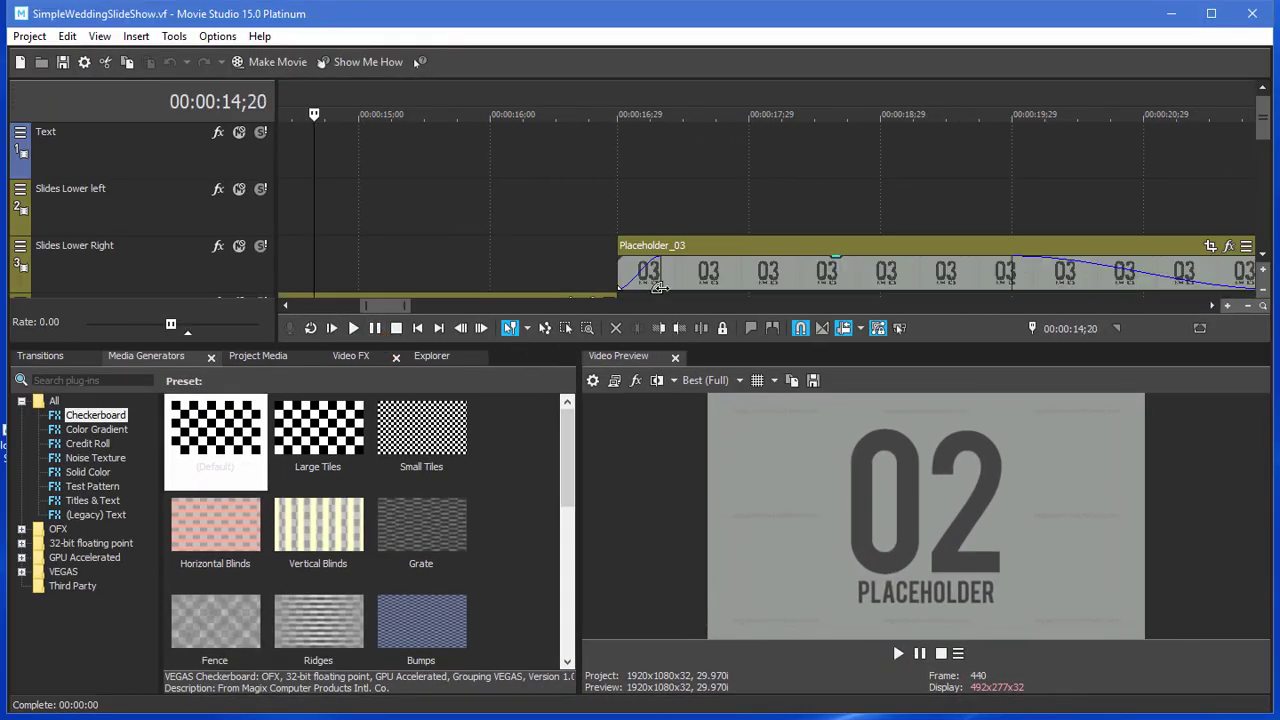
right_click(732, 272)
left_click(687, 272)
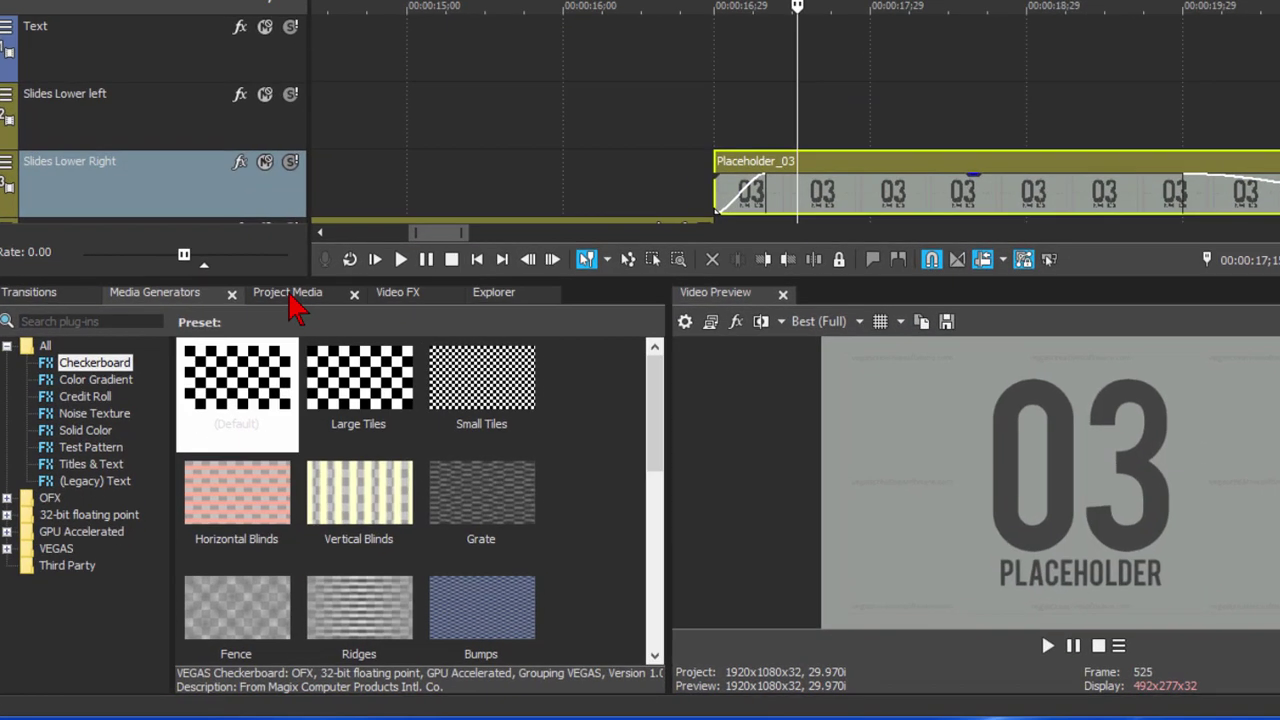
In Project Media, select Placeholder_03.jpg and check its Replace option without replacing anything.
left_click(260, 357)
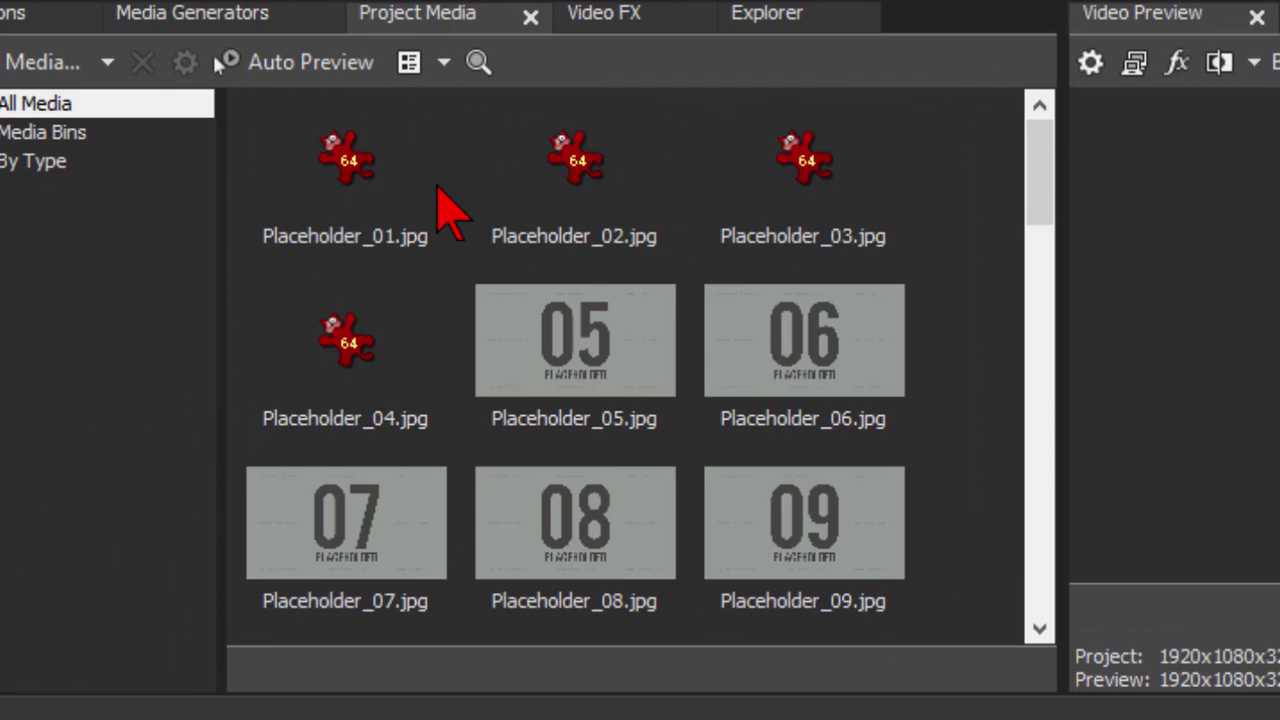
left_click(758, 145)
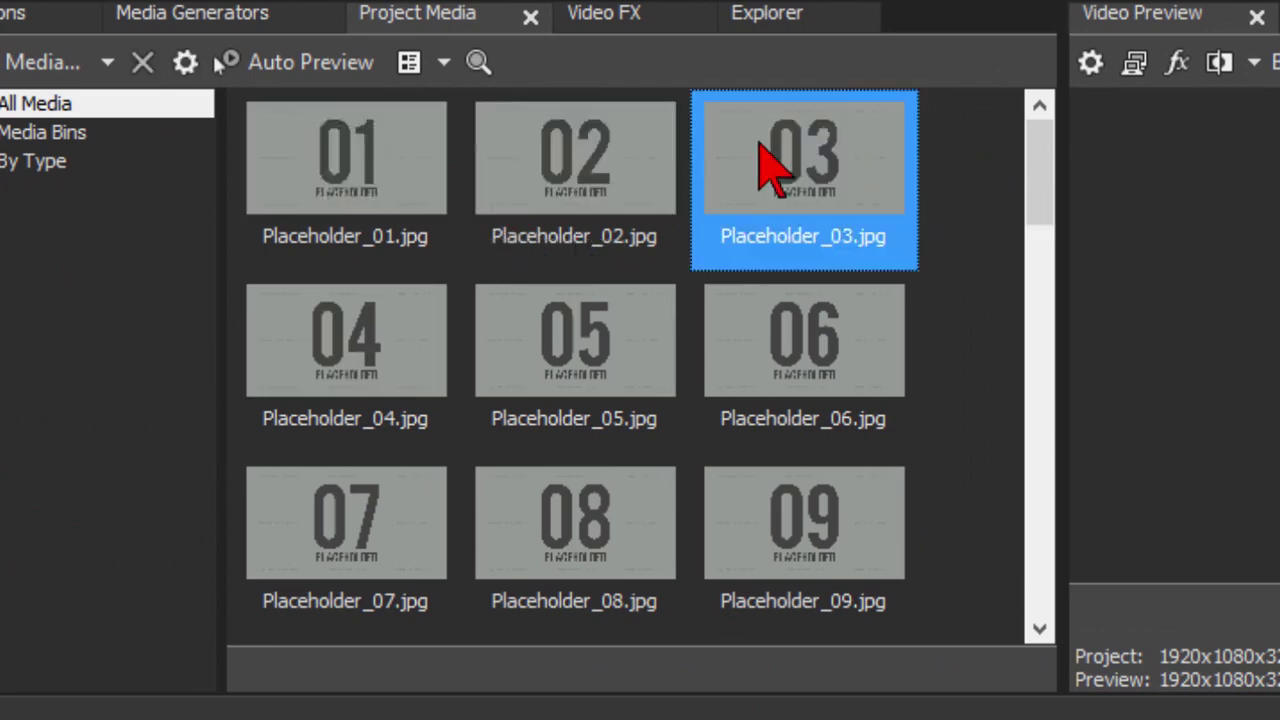
right_click(759, 145)
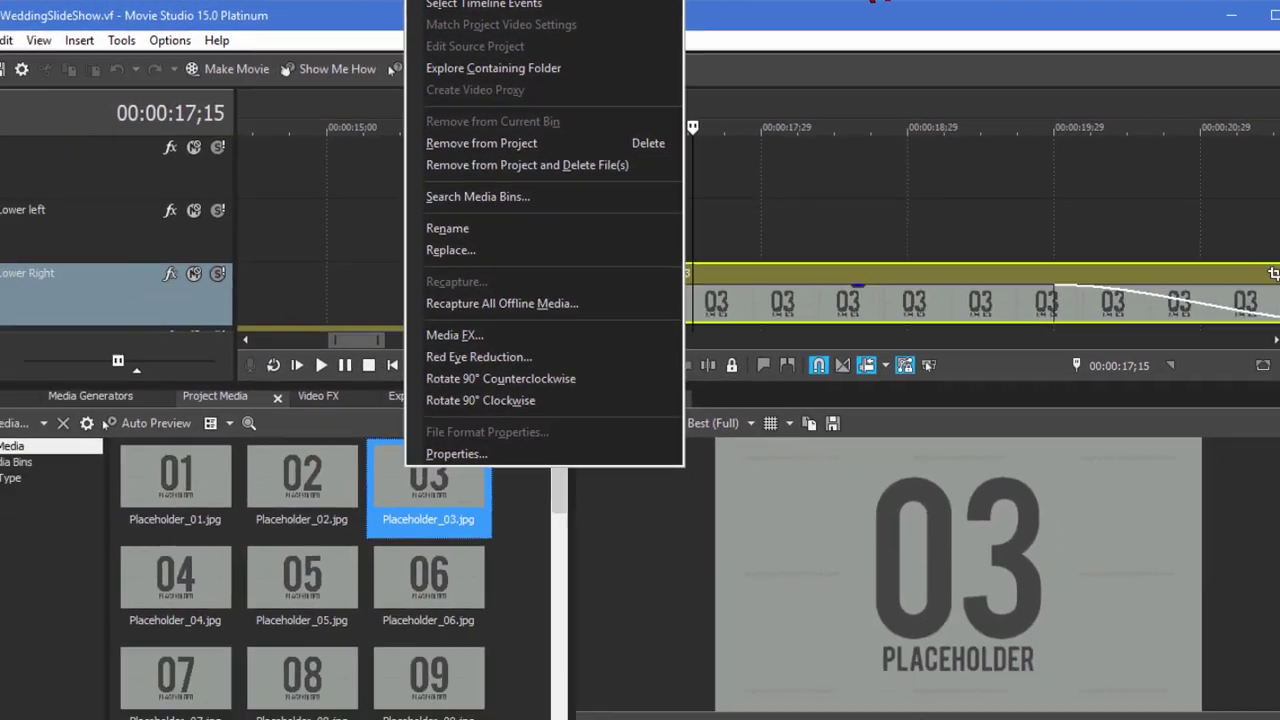
key("Escape")
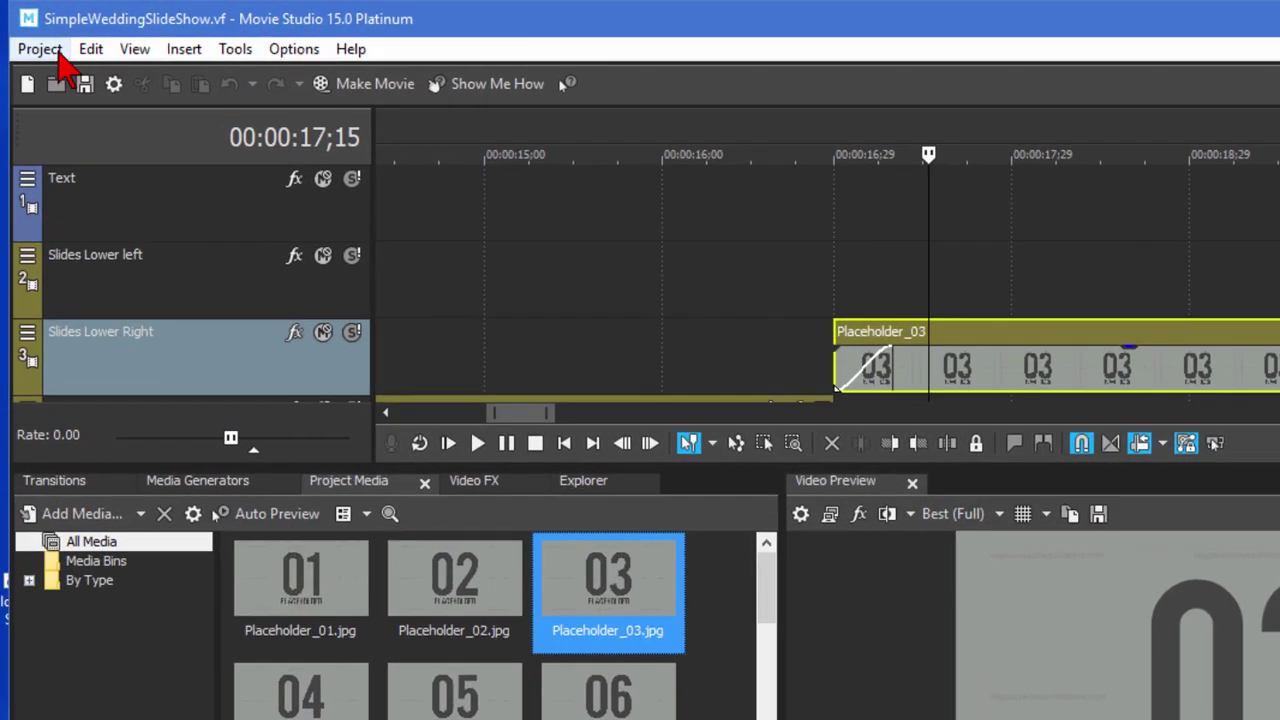
Close the wedding slideshow and open Title_04.vf from the Titles Vol.1 template folder.
left_click(40, 37)
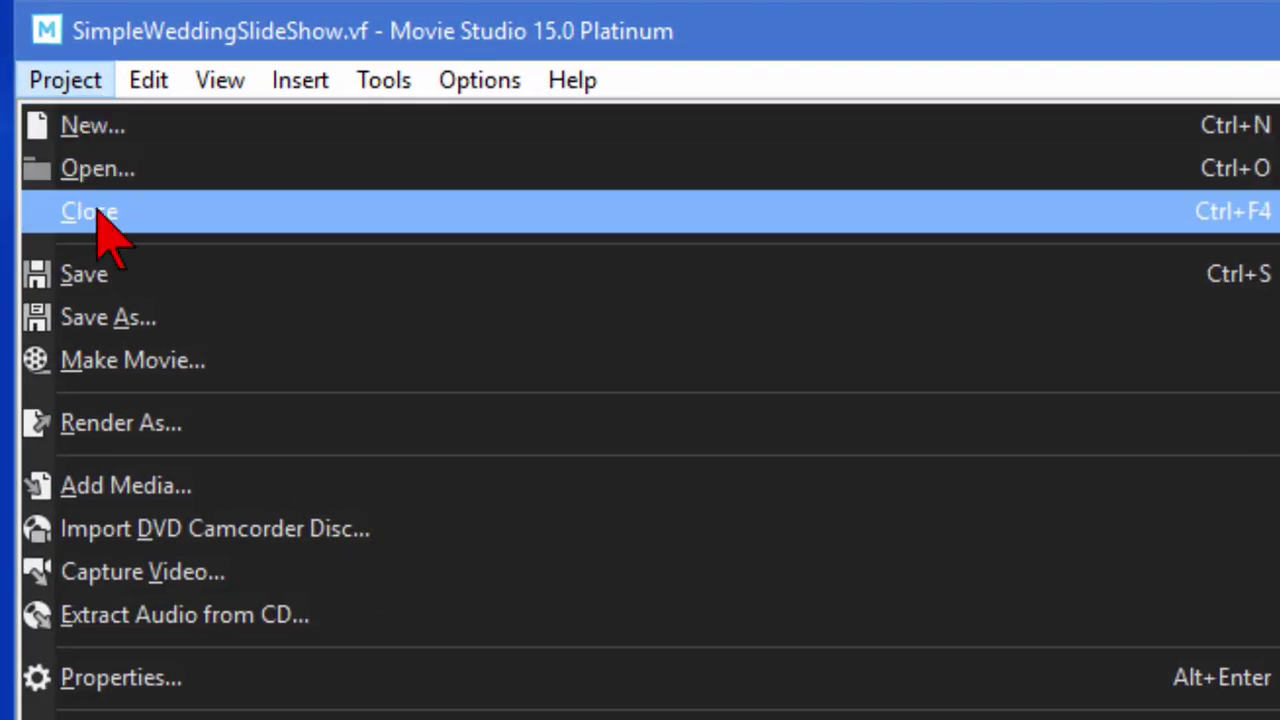
left_click(97, 211)
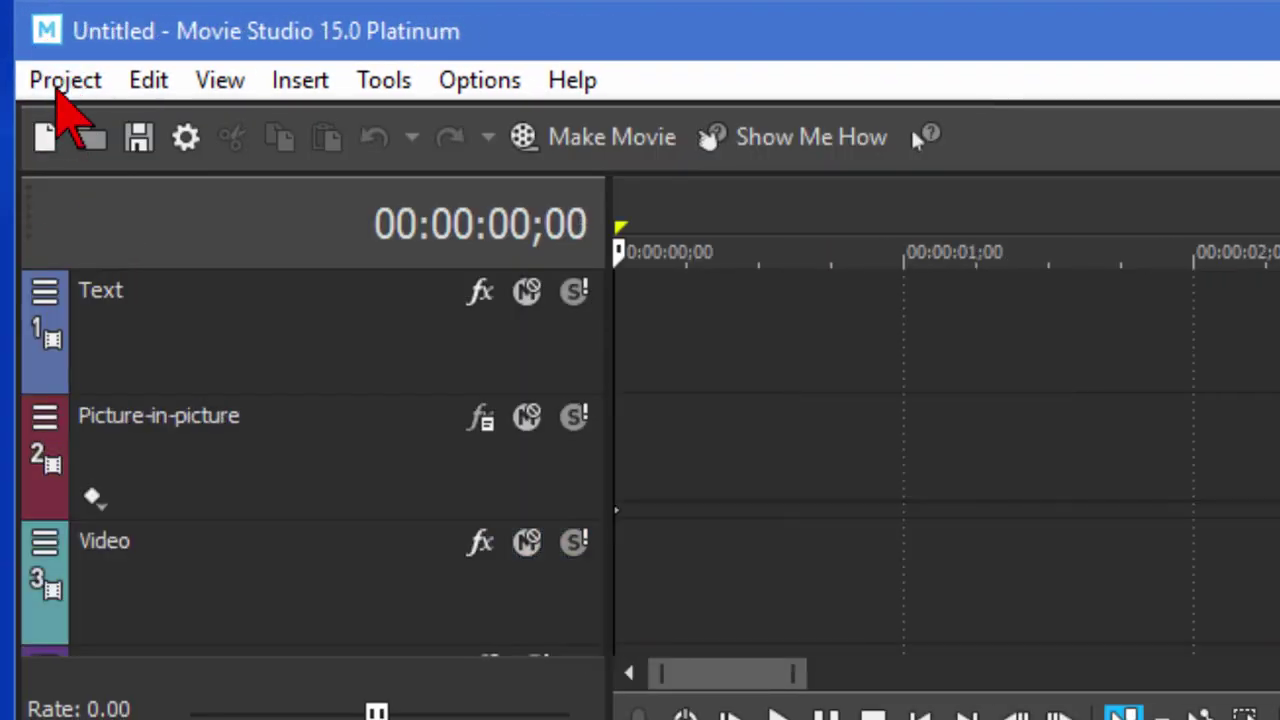
left_click(58, 82)
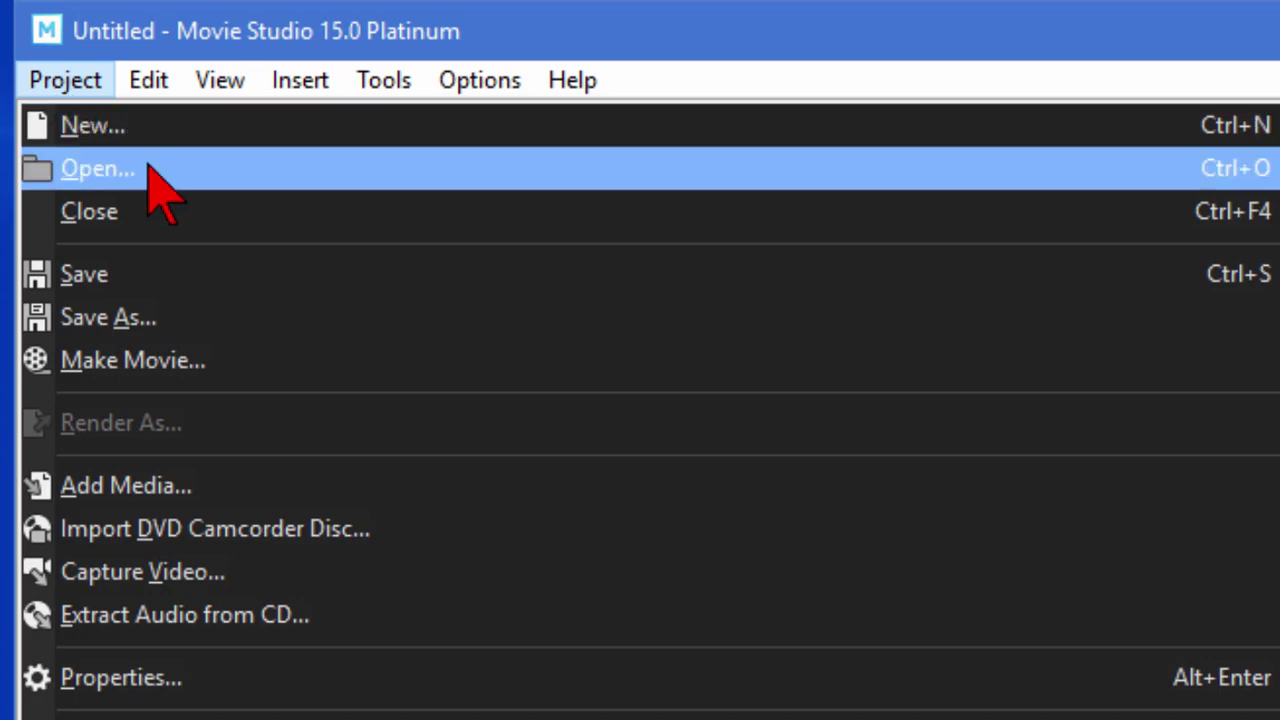
left_click(150, 168)
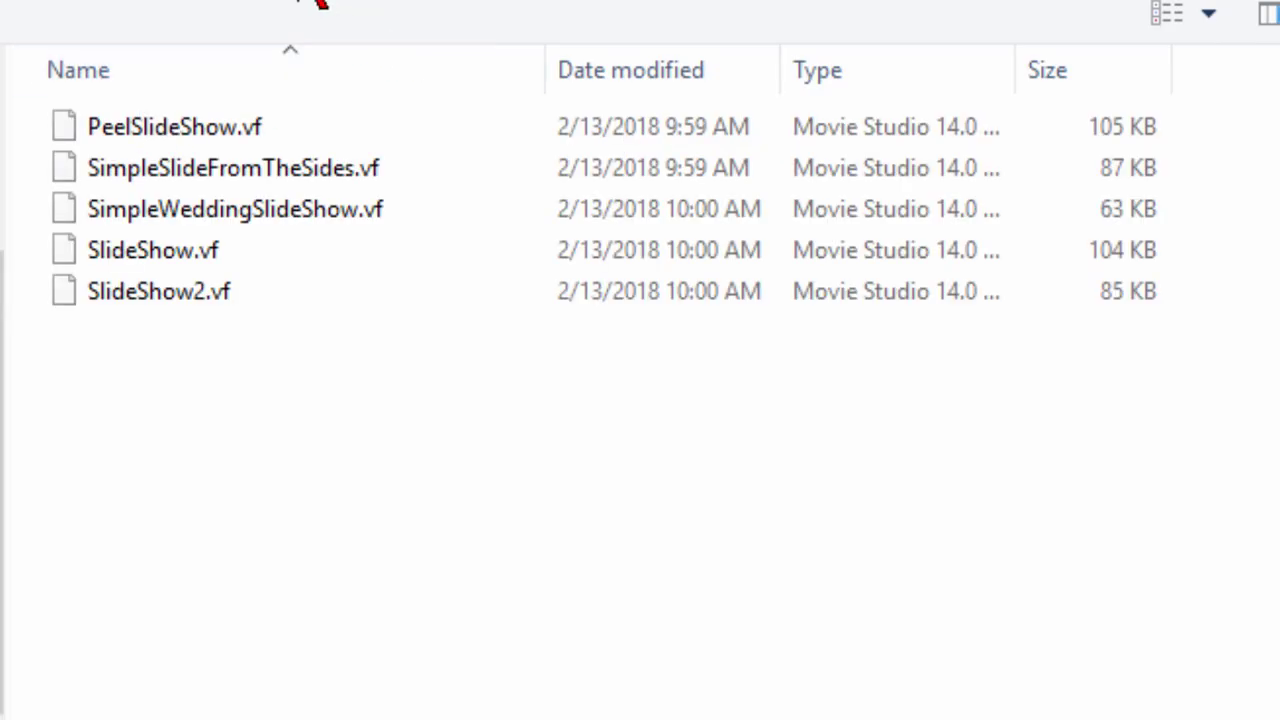
left_click(318, 2)
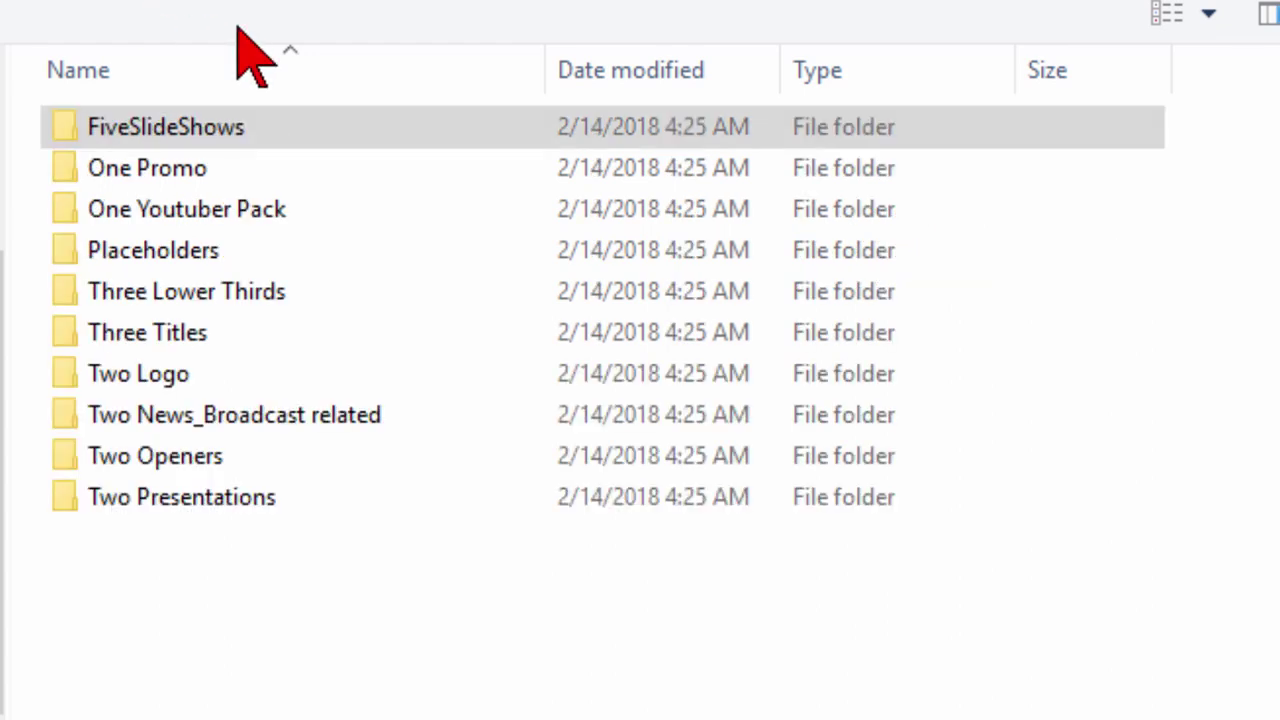
left_click(16, 2)
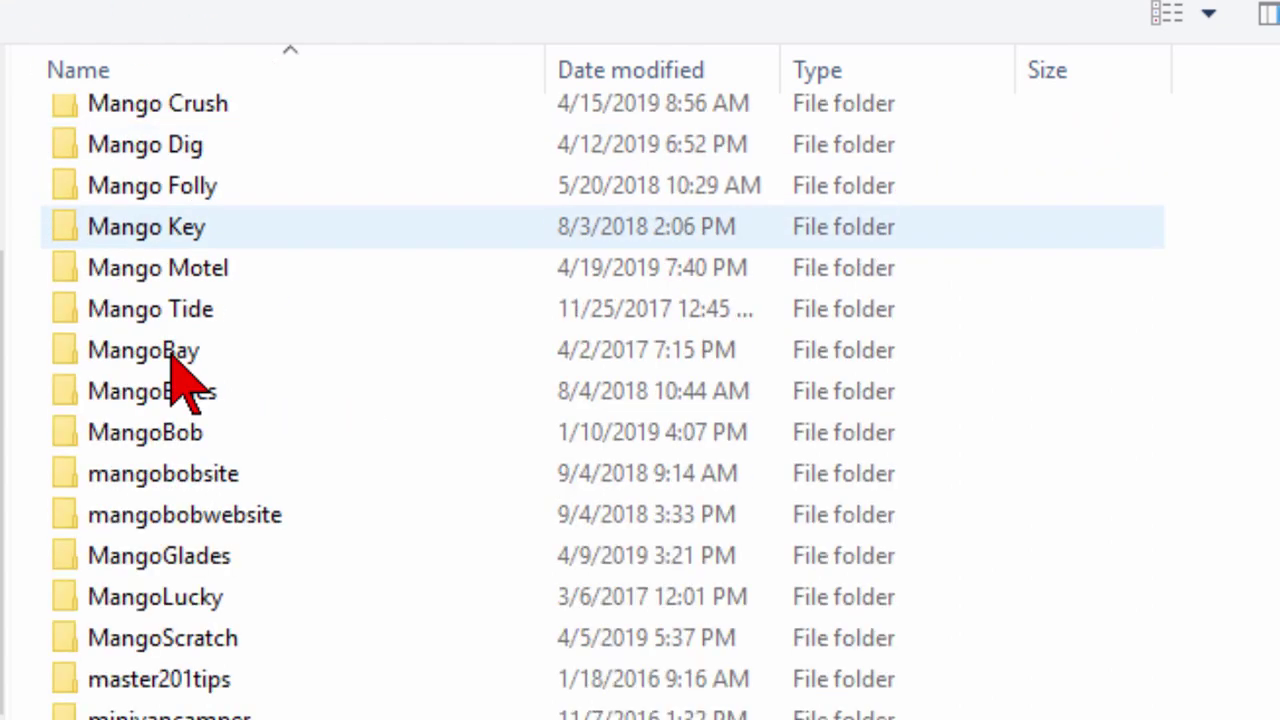
scroll(180, 380, "down", 2)
key("alt+Left")
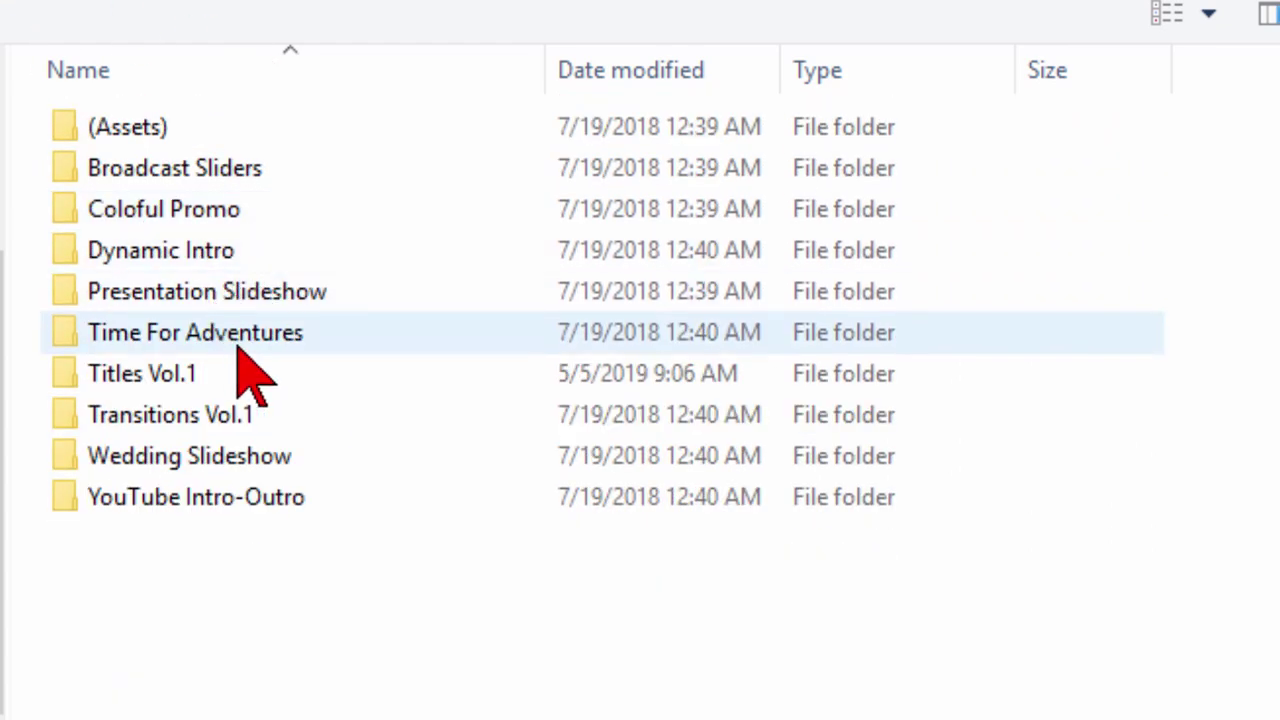
left_click(172, 378)
double_click(170, 375)
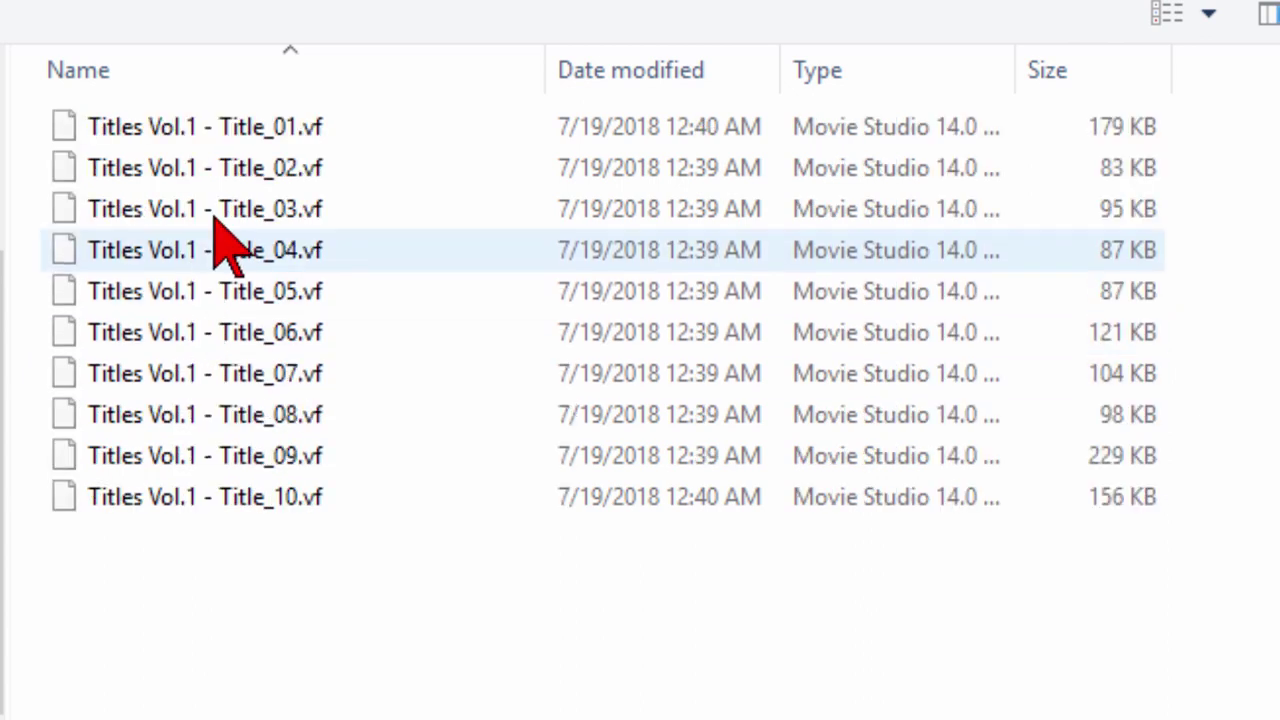
left_click(251, 249)
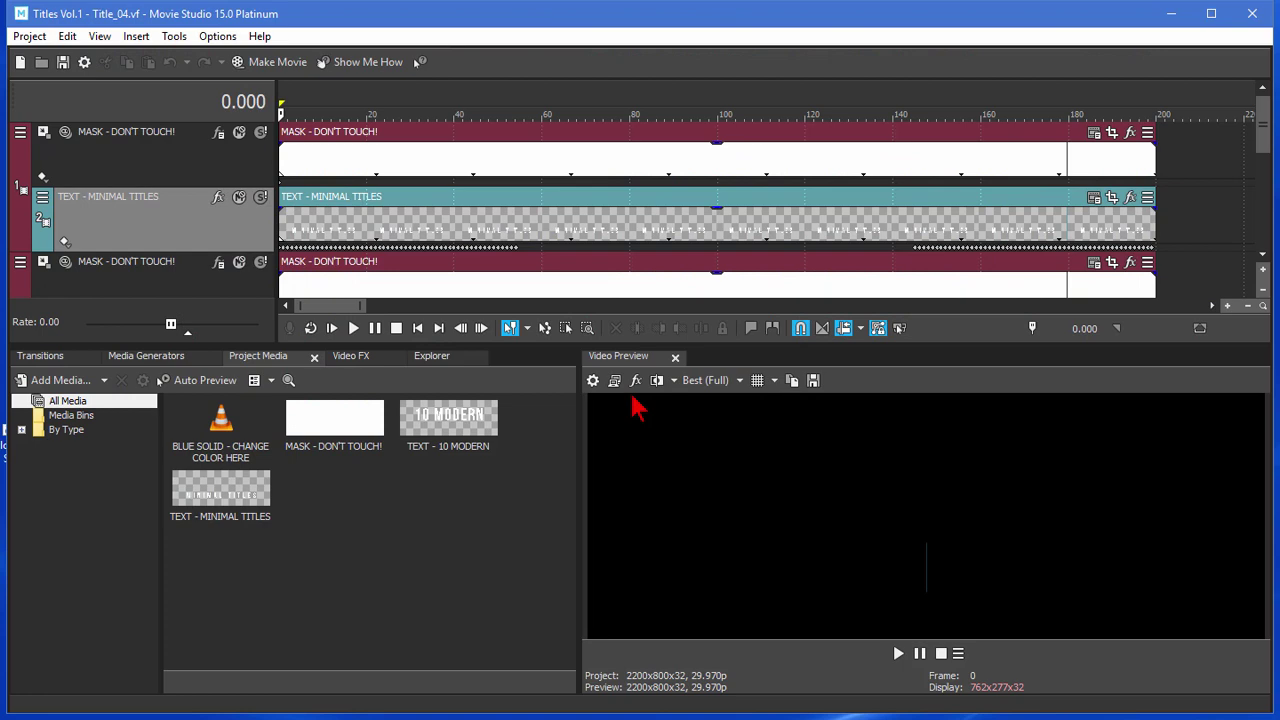
Play back Title_04 in the Video Preview, stopping at frame 150 on 10 MODERN MINIMAL TITLES.
left_click(334, 329)
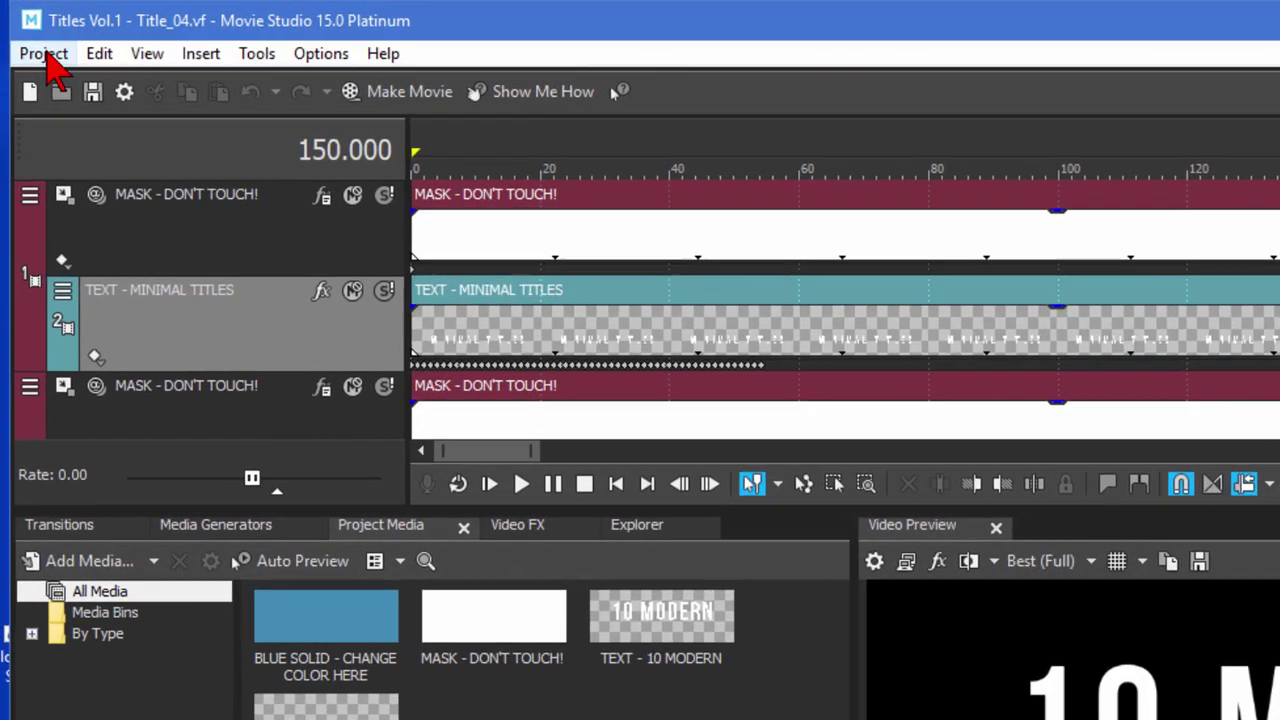
Close Title_04, open Titles Vol.1 - Title_07.vf, and play its MAY YOU LIVE title.
left_click(29, 37)
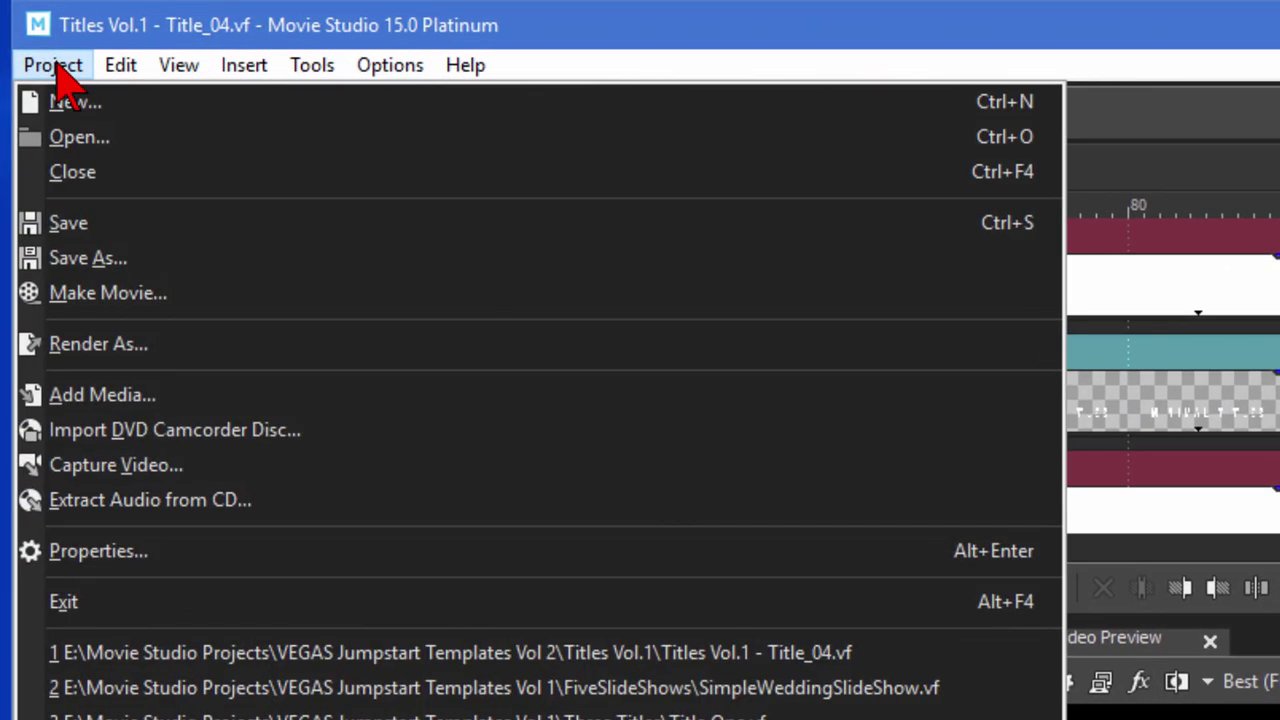
left_click(86, 174)
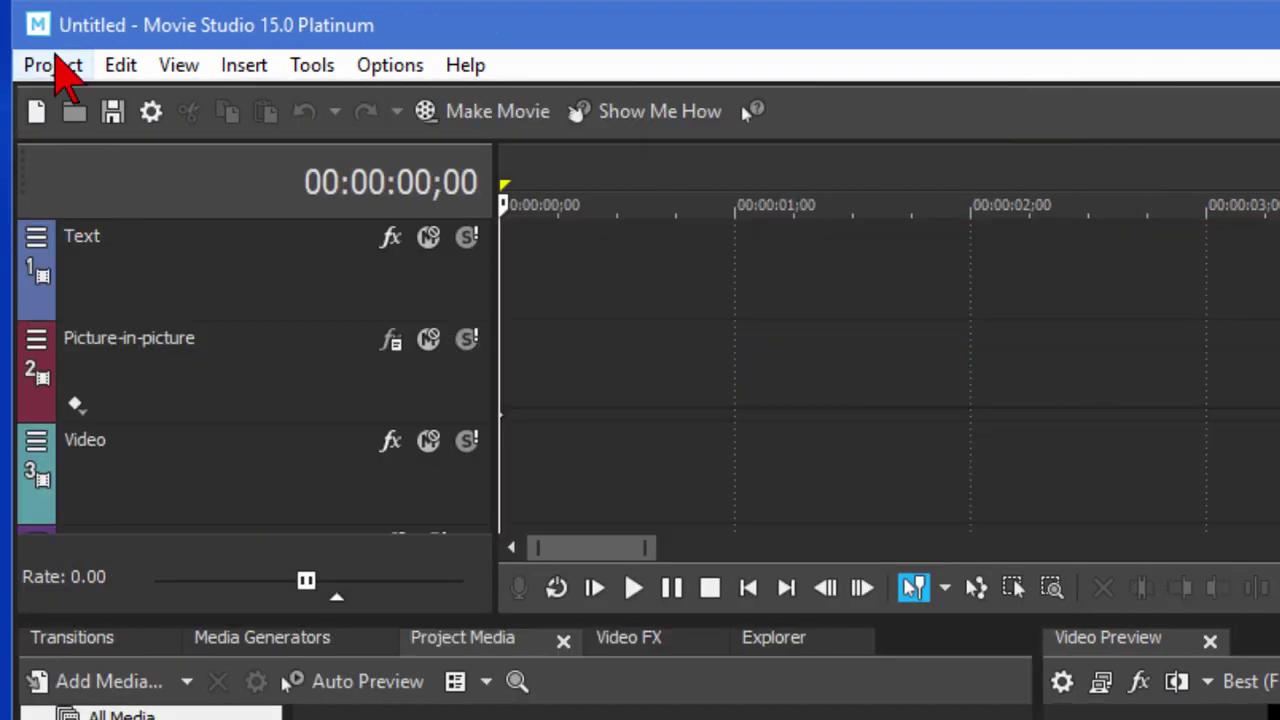
left_click(53, 64)
left_click(80, 150)
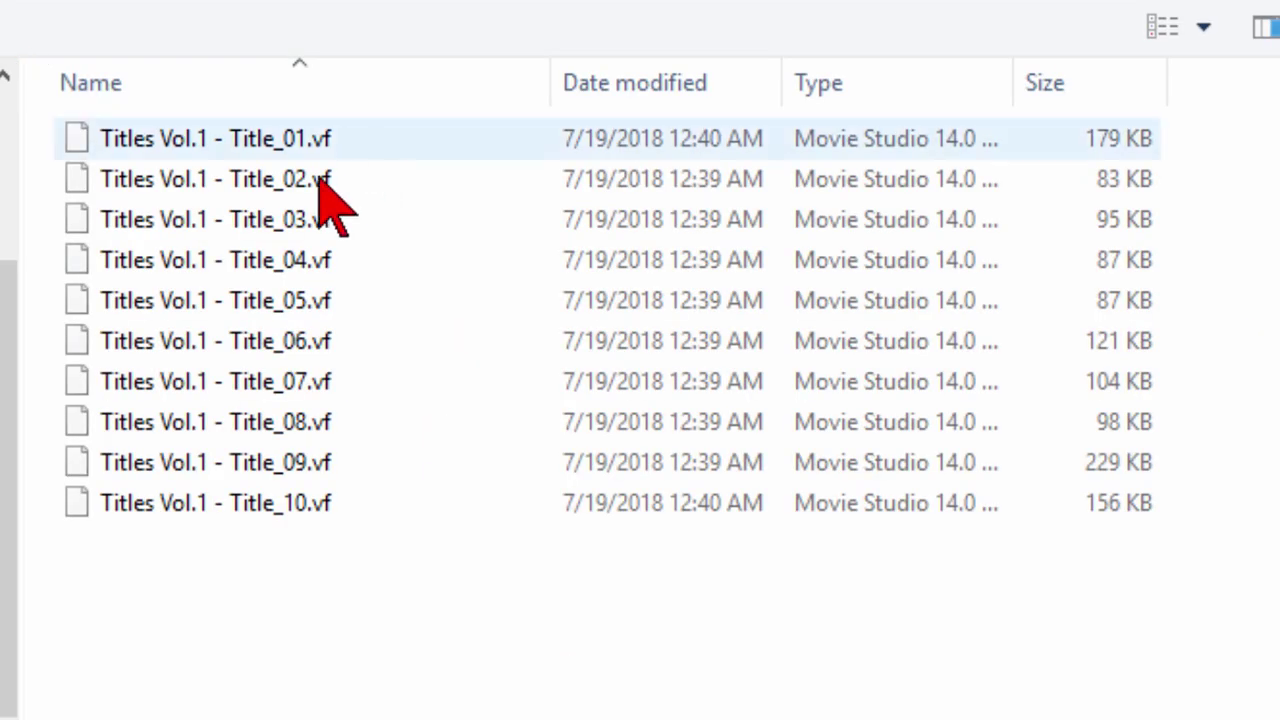
left_click(301, 375)
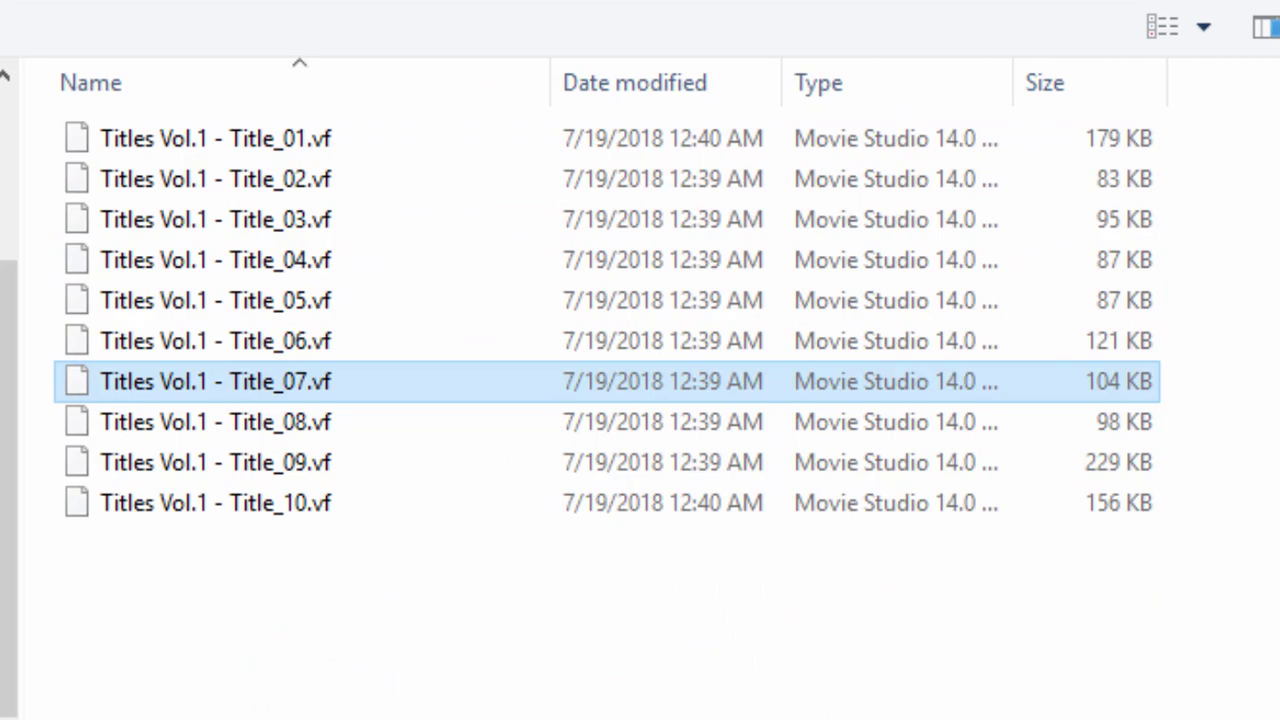
key("Return")
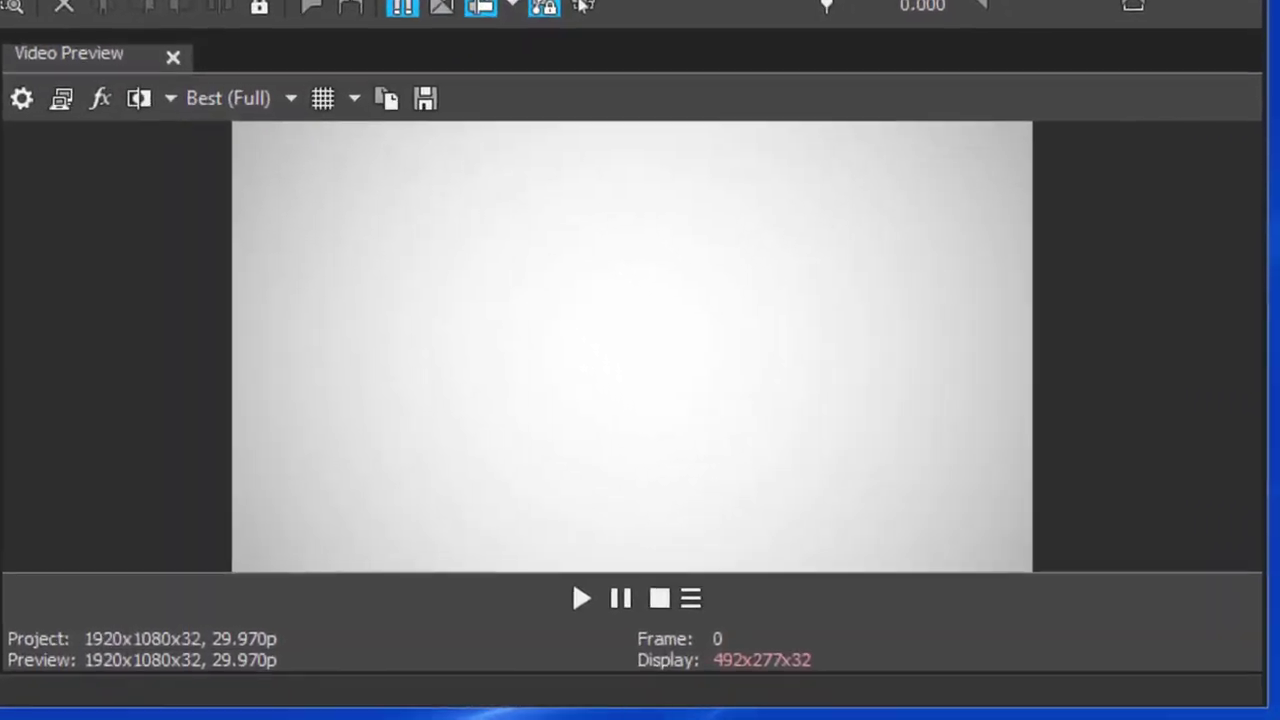
left_click(581, 598)
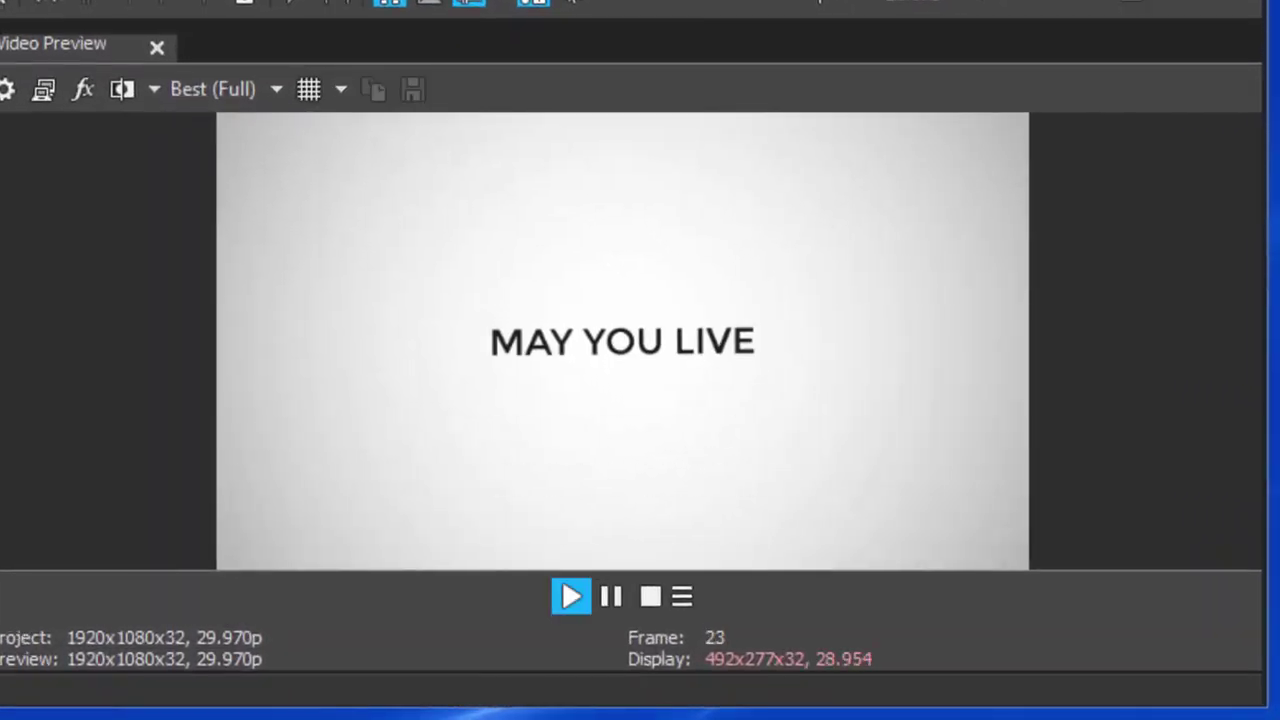